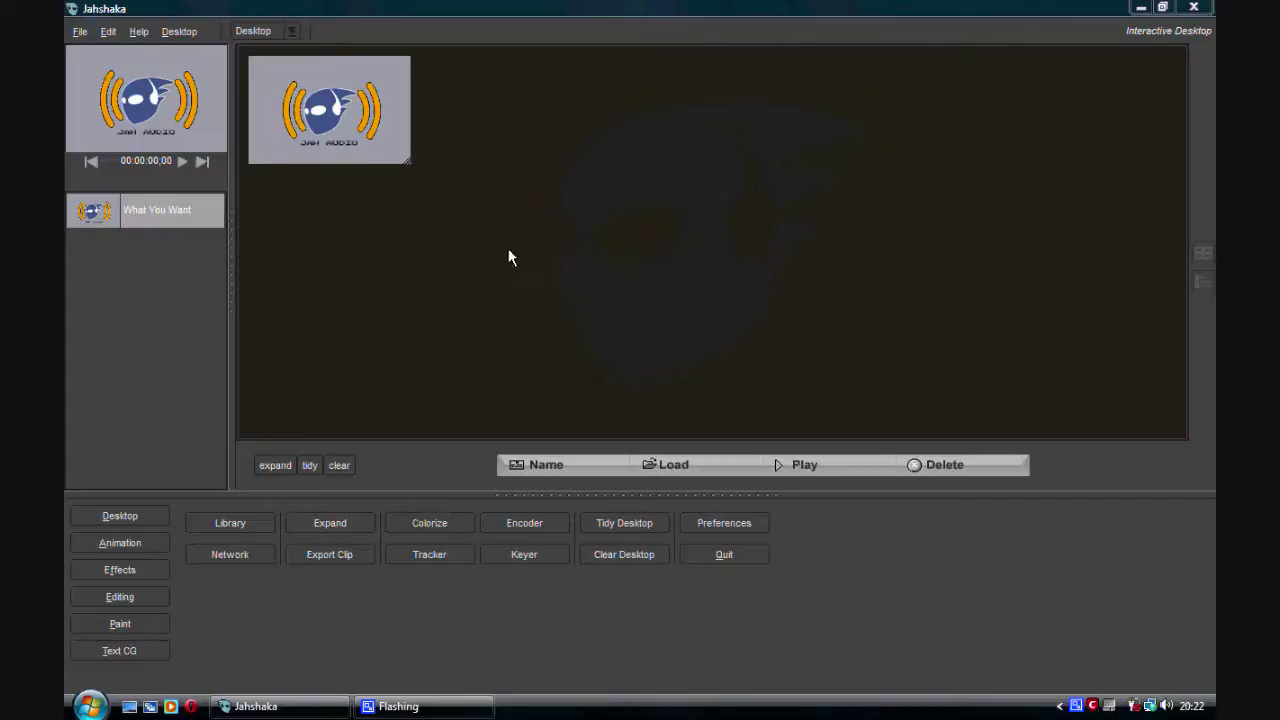
Bring Jahshaka to the front and switch to the Editing module
click(134, 597)
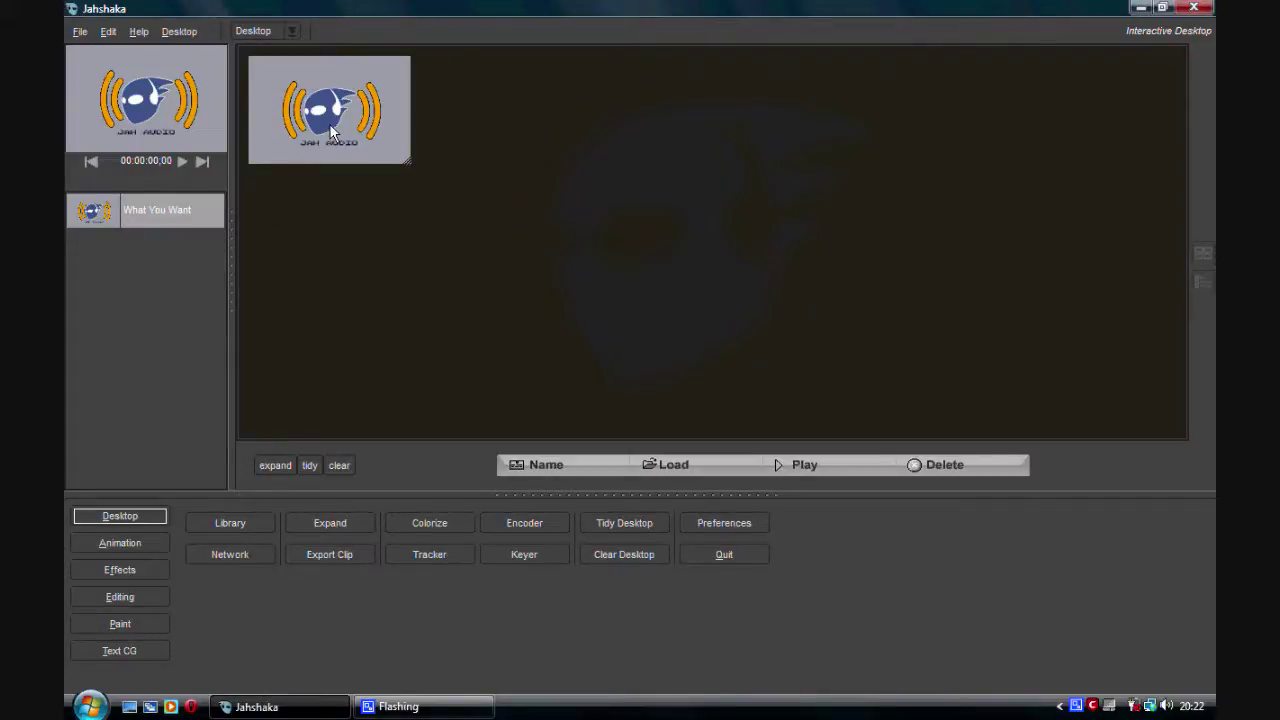
click(118, 594)
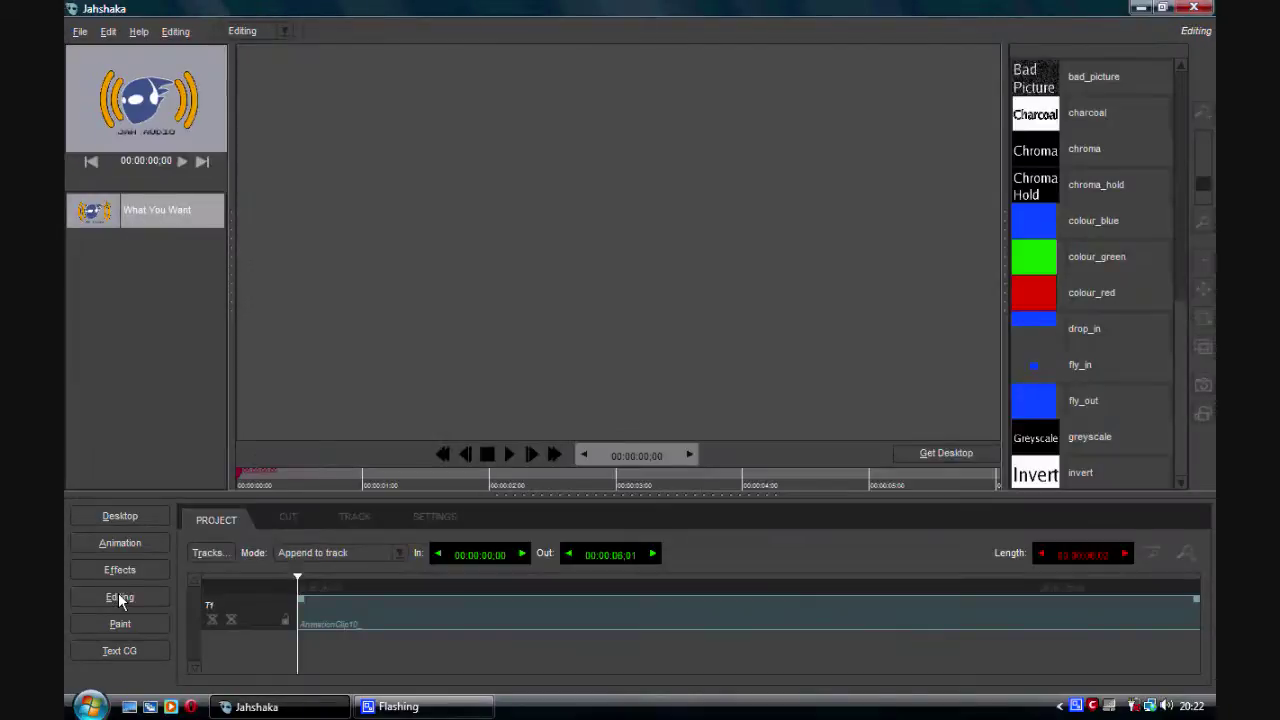
Clear the old project, drop the What You Want clip on track T1, and play it
click(430, 517)
click(250, 557)
click(216, 520)
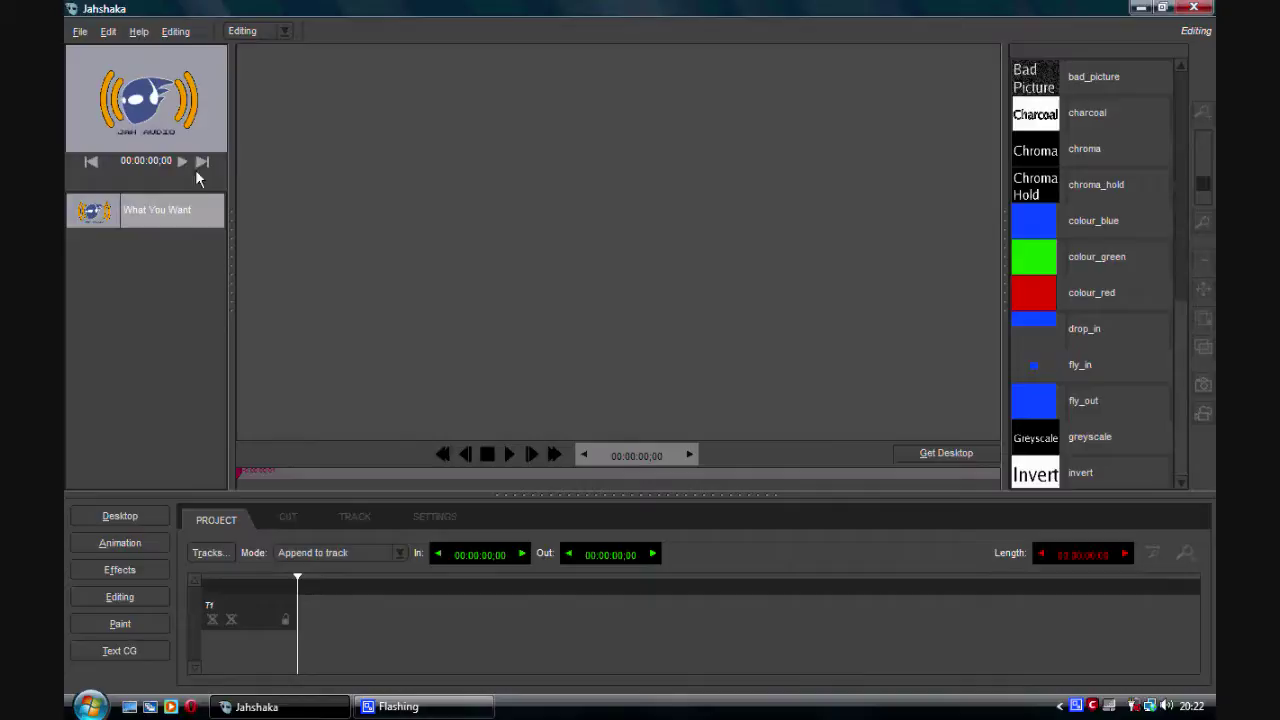
drag(180, 213, 590, 291)
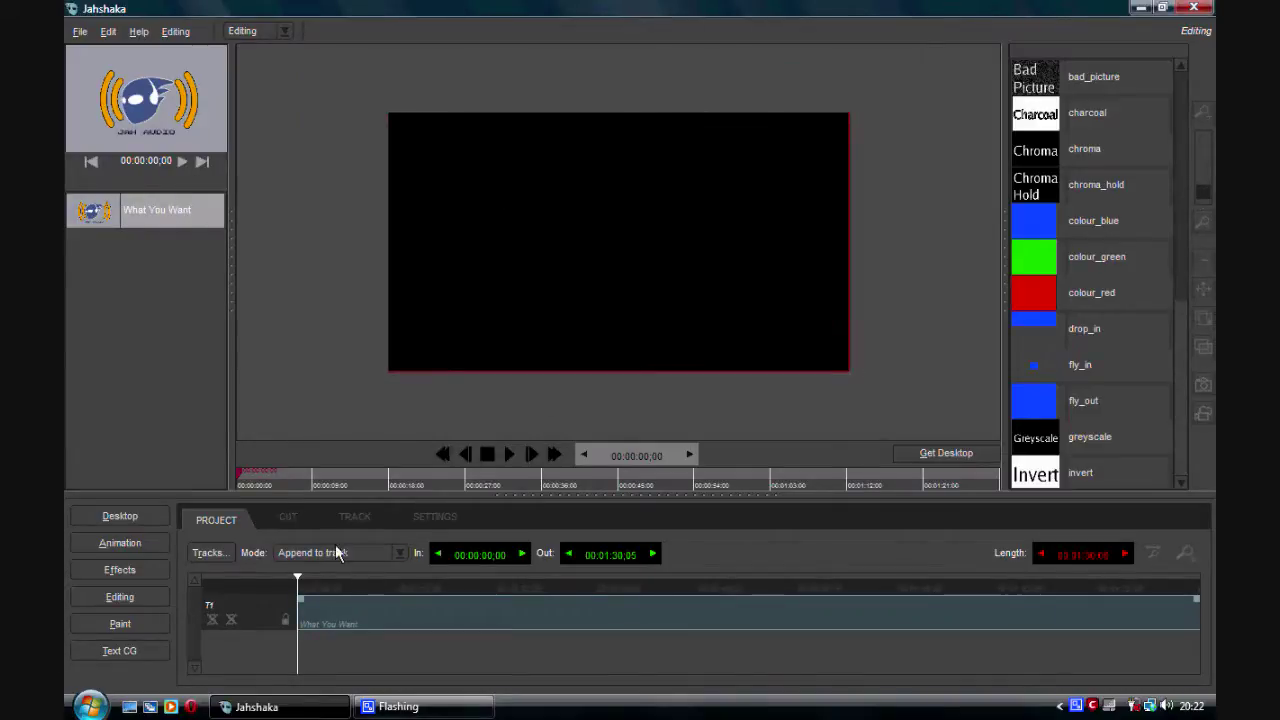
click(505, 454)
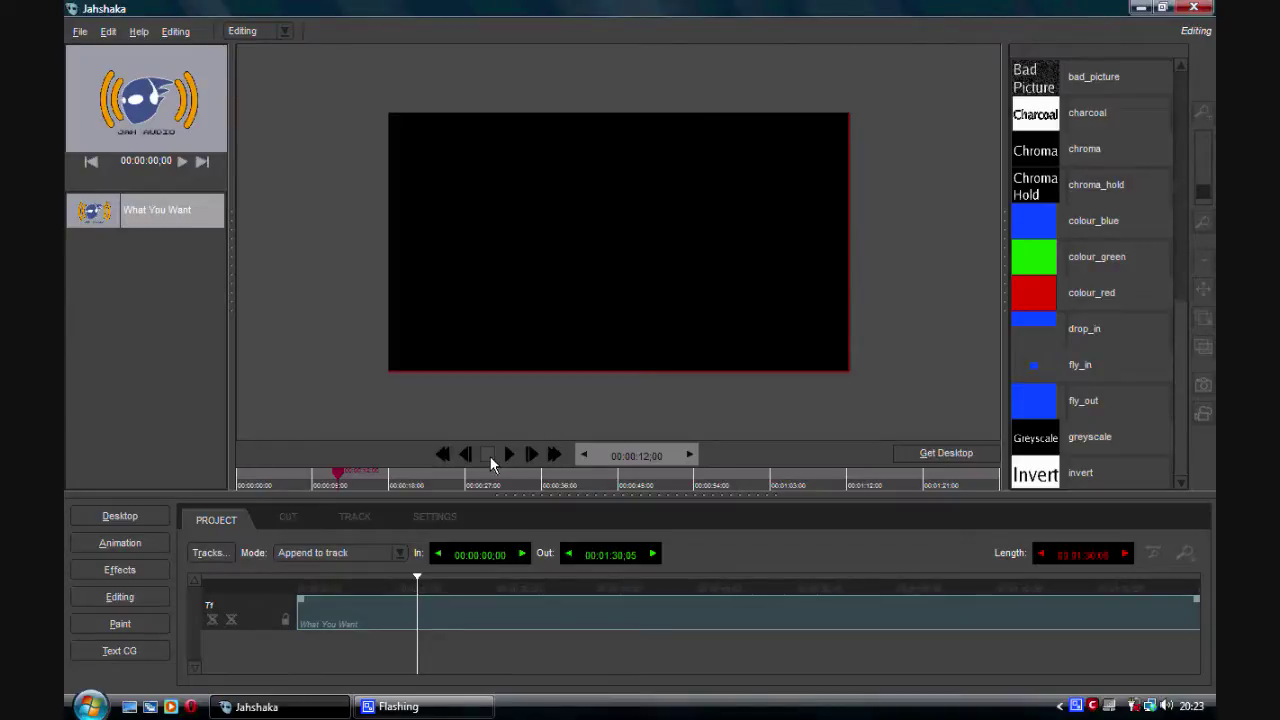
Split the clip at 00:00:19;01, delete the remainder, and show its Cut properties
click(488, 625)
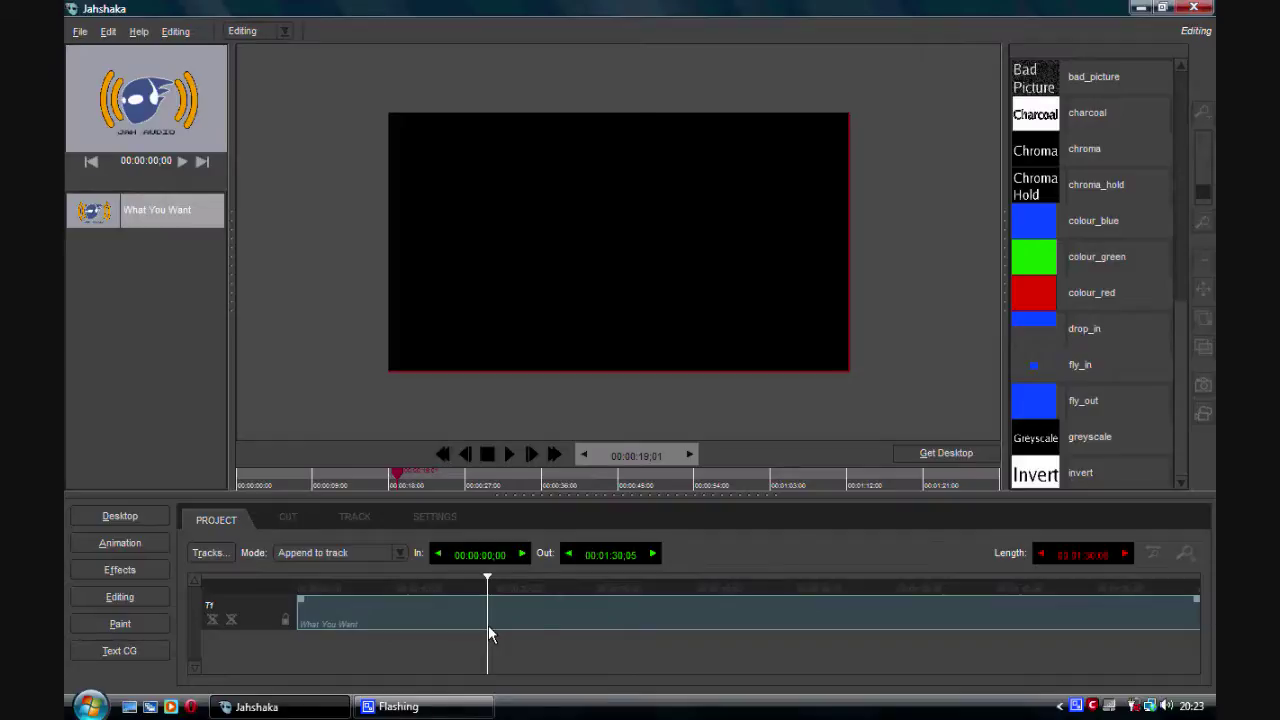
click(488, 625)
click(512, 616)
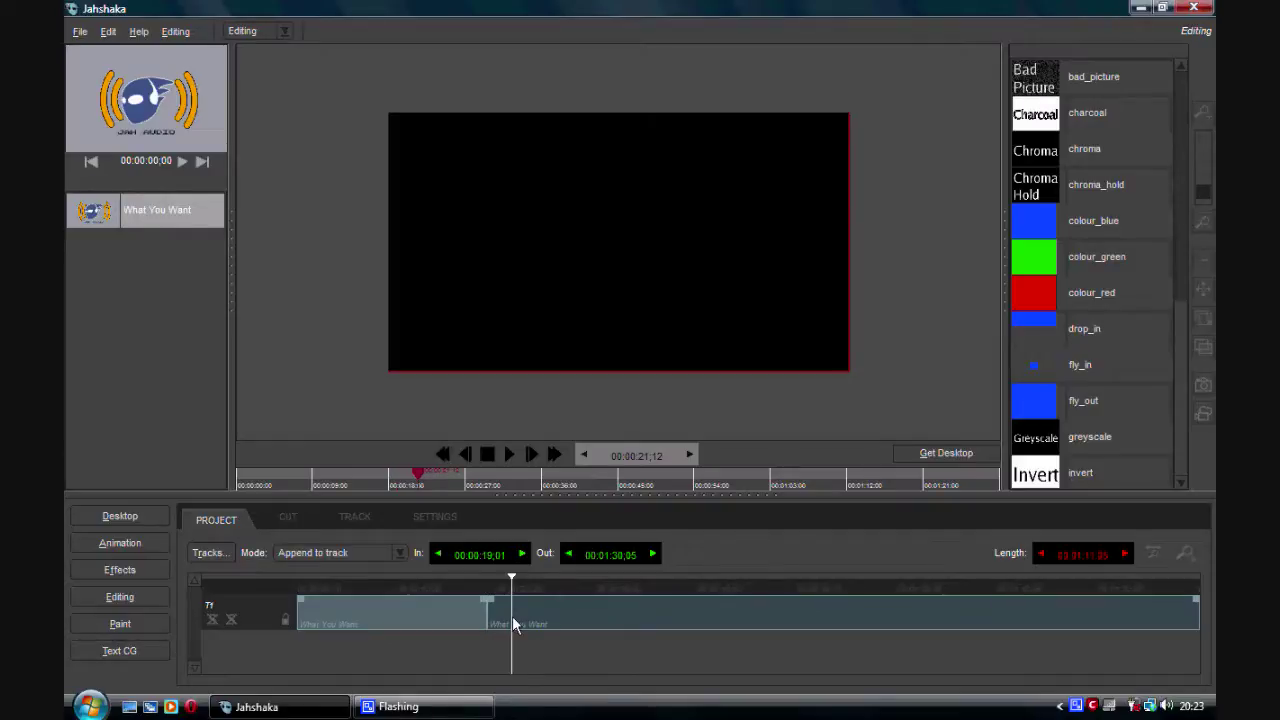
key(Delete)
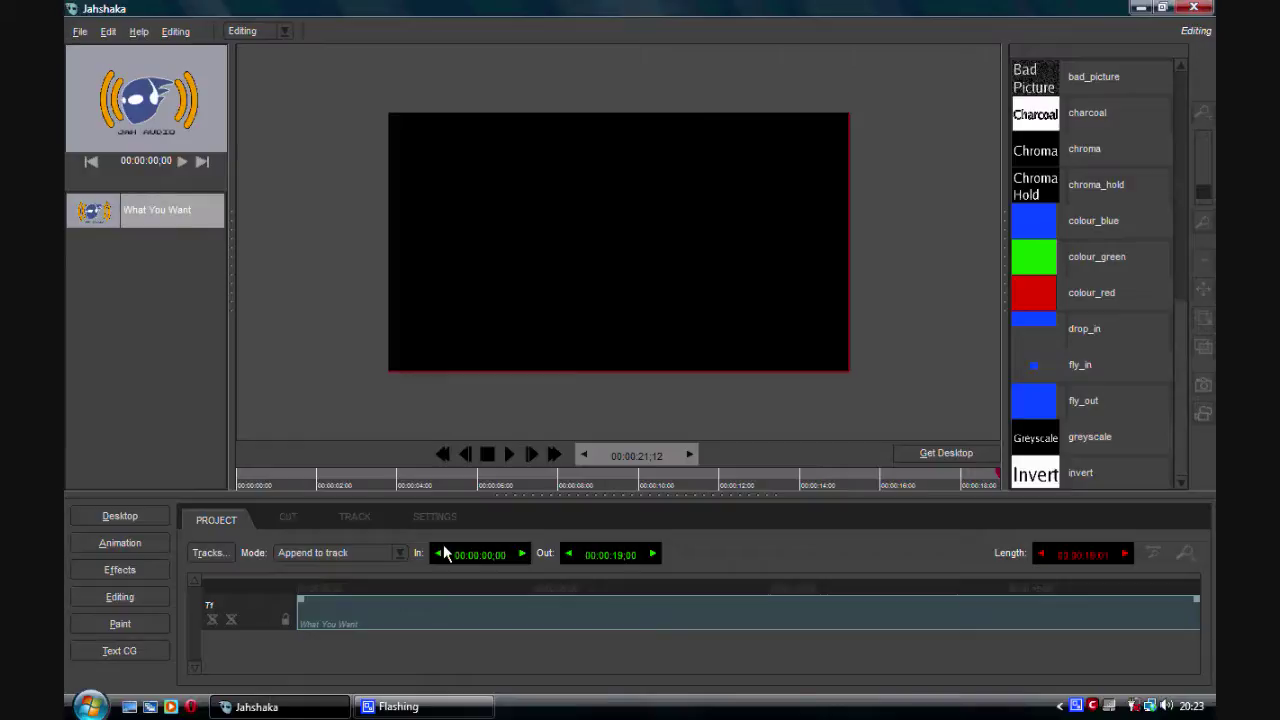
click(287, 519)
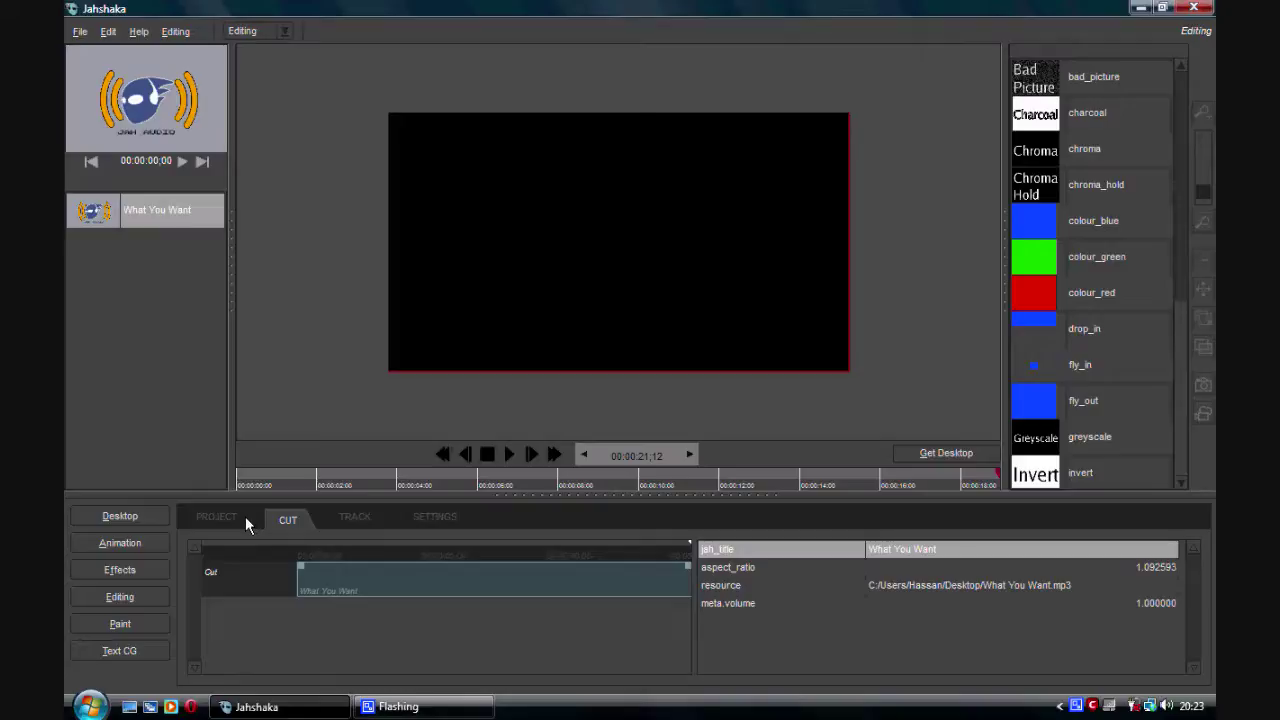
Dismiss the Windows colour-scheme prompt and set the clip's meta.volume to 5
click(217, 517)
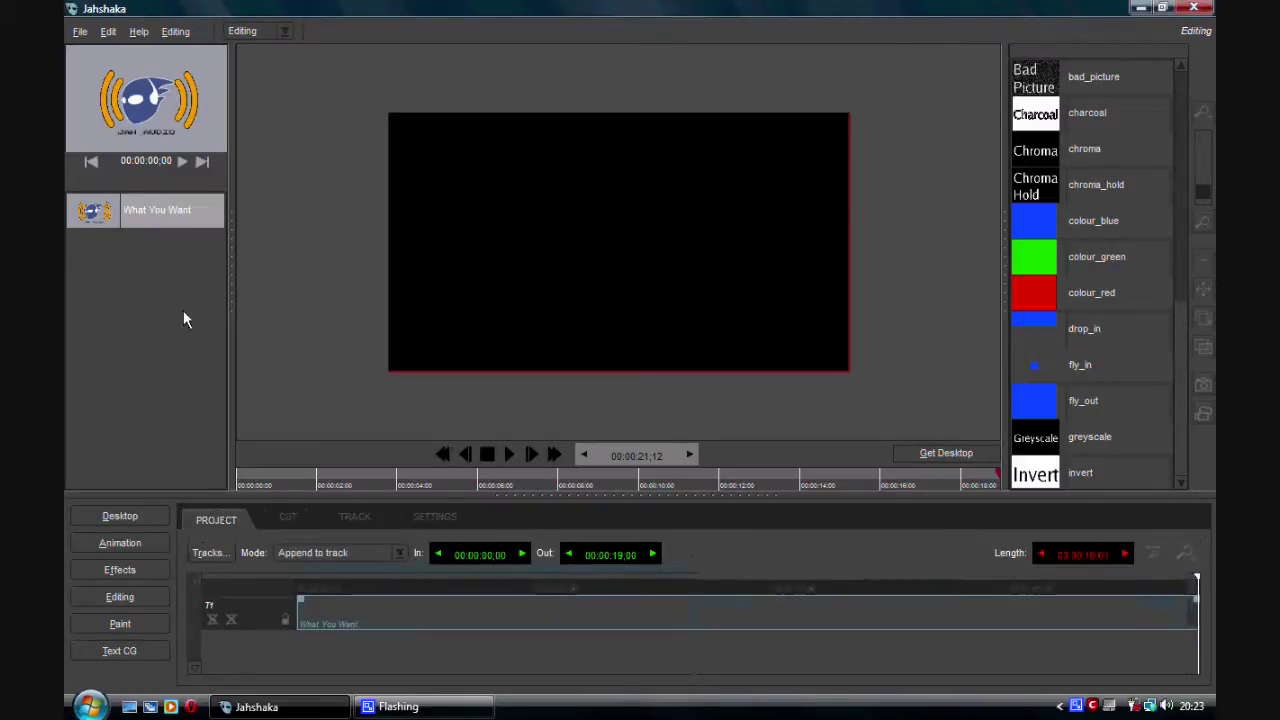
click(290, 518)
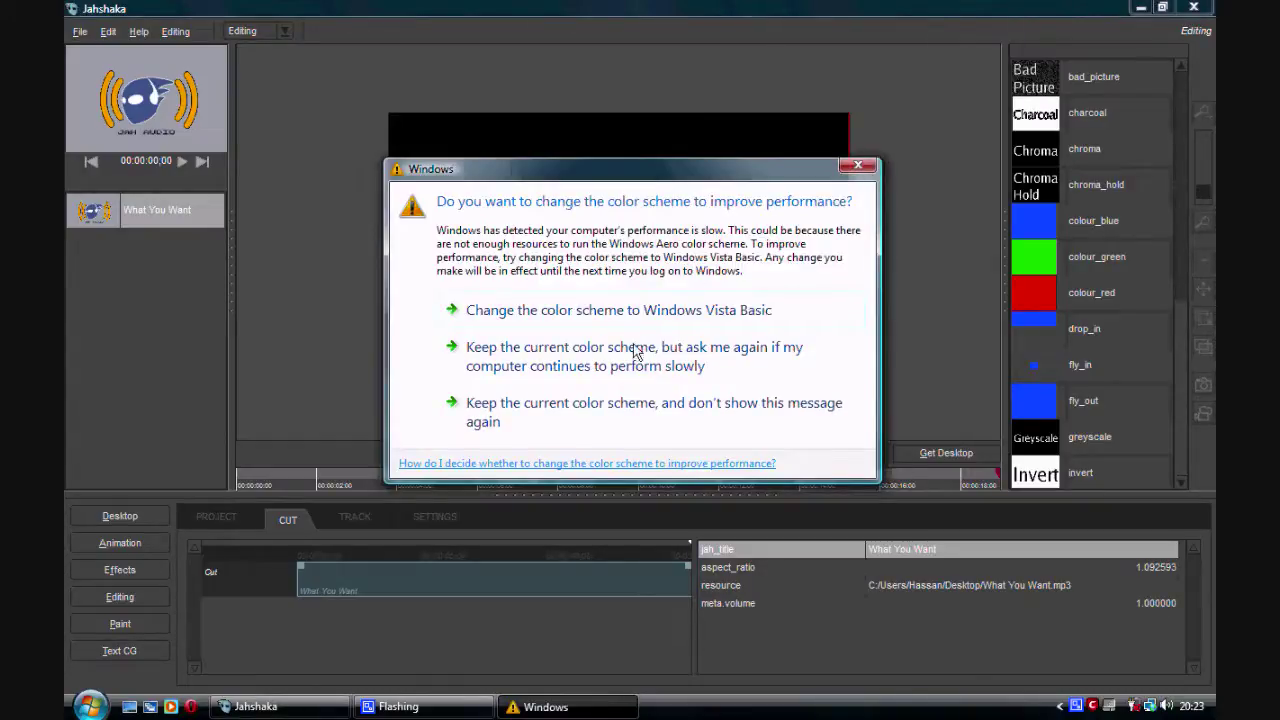
click(858, 166)
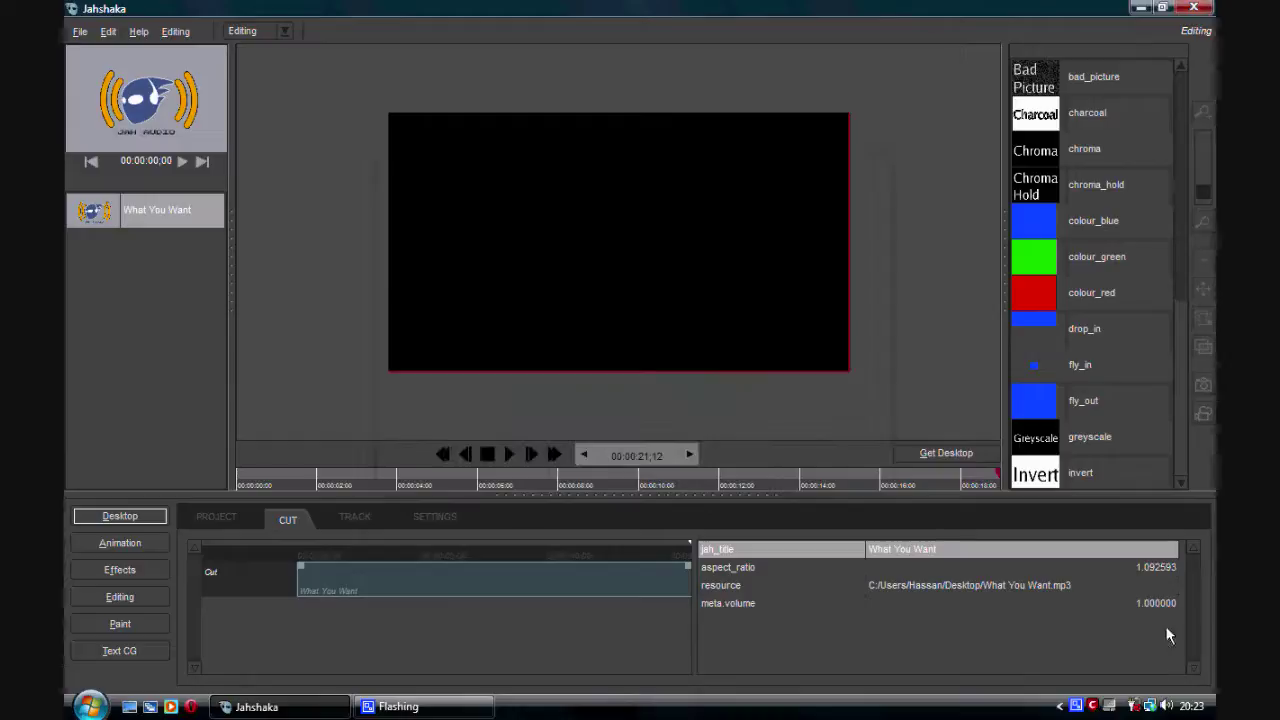
click(1163, 606)
double_click(899, 604)
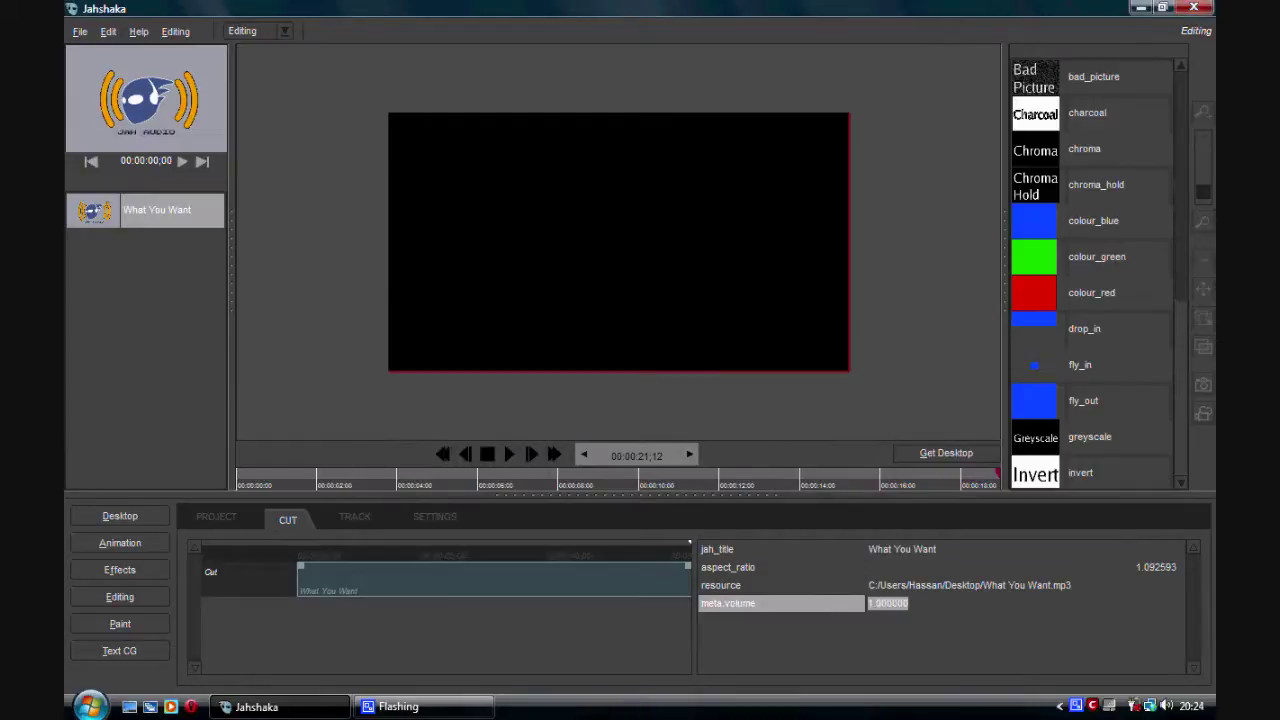
text(5)
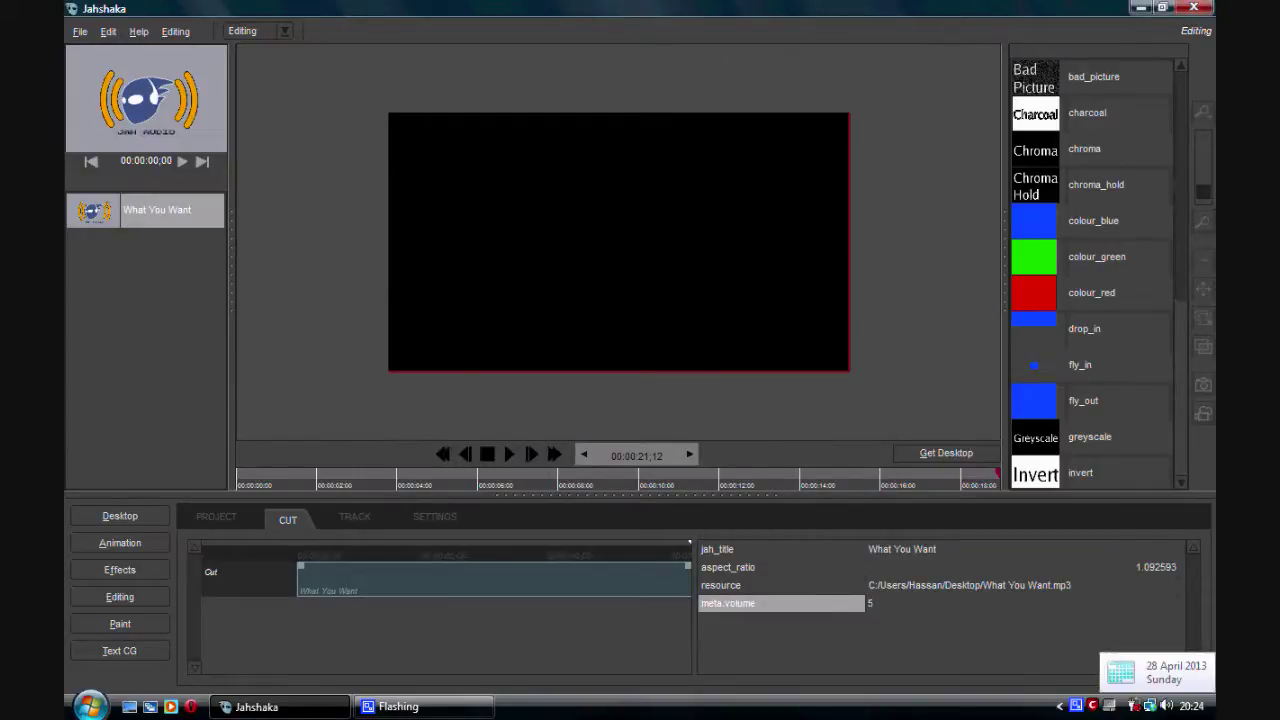
key(Return)
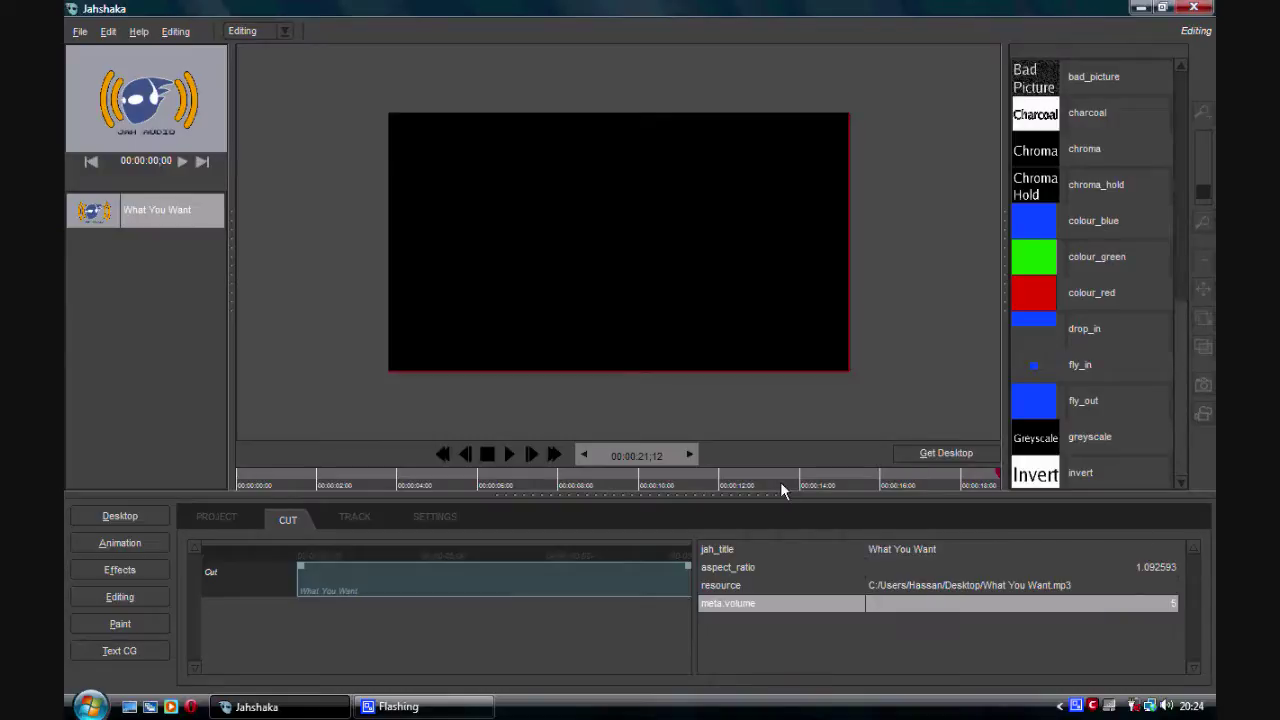
Play the clip at volume 5, then lower meta.volume to 2.5 and replay it
click(216, 519)
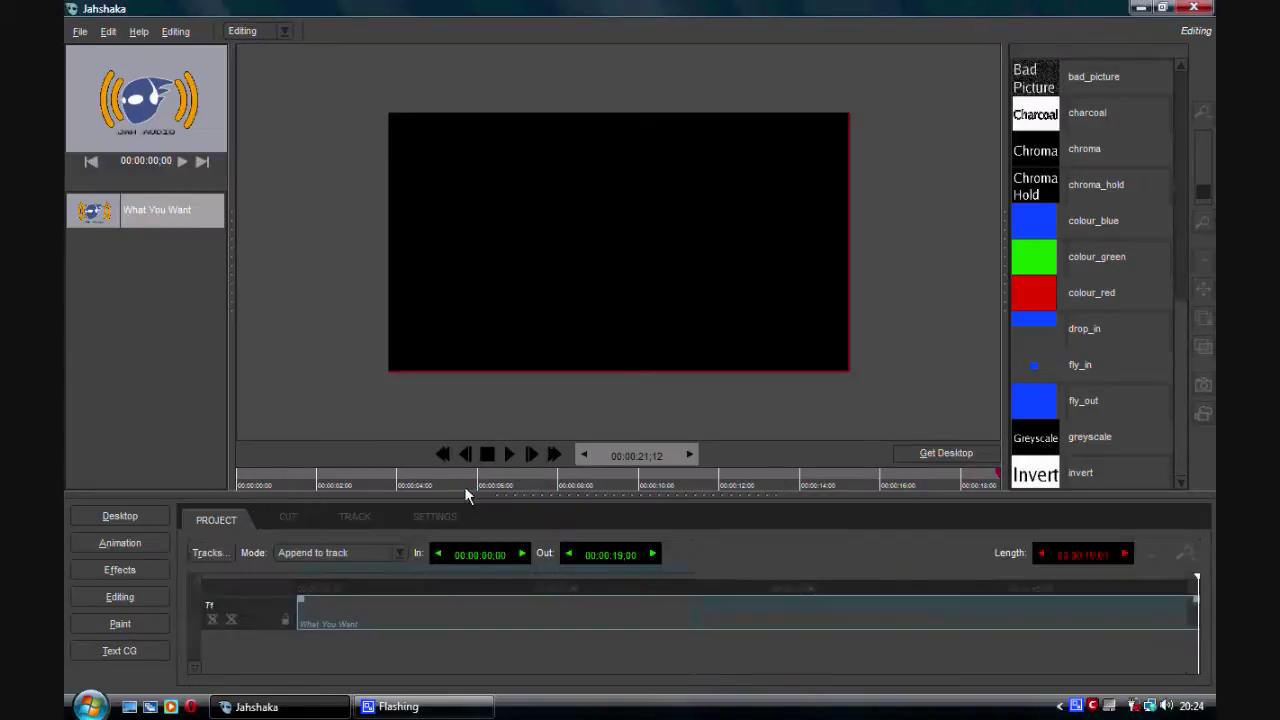
click(440, 465)
click(491, 455)
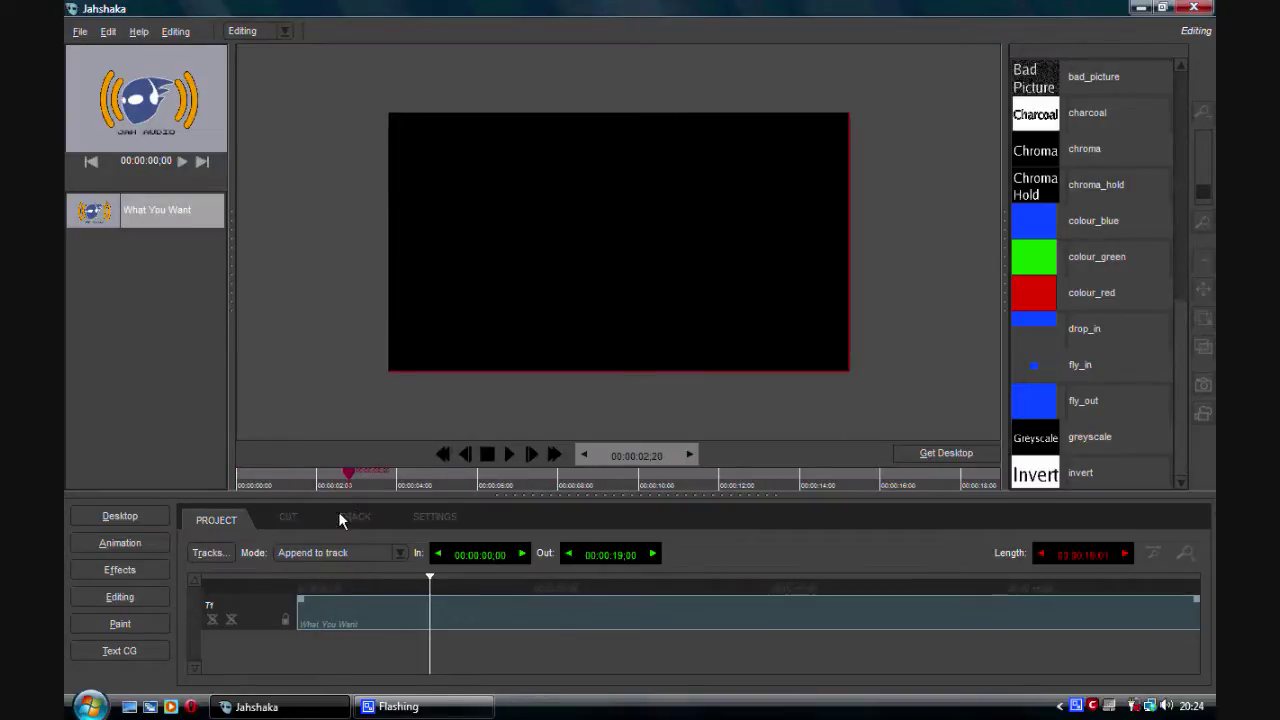
click(298, 516)
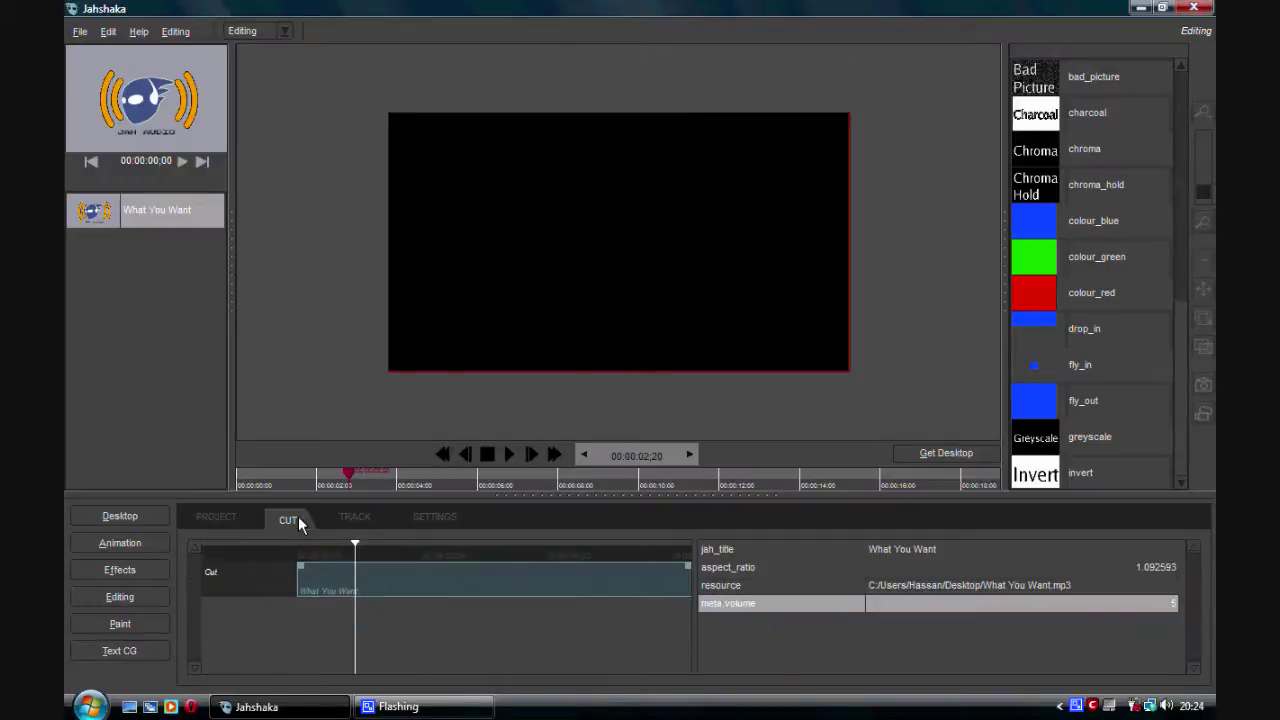
double_click(1085, 609)
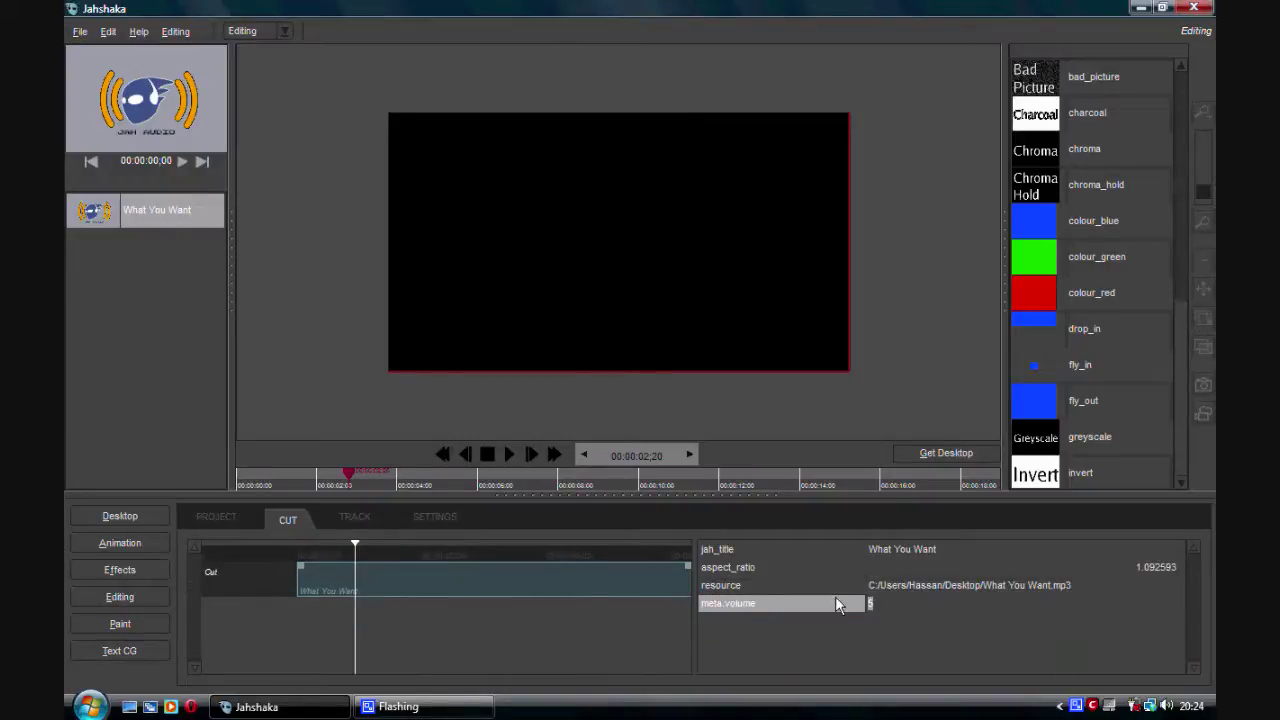
text(2.5)
key(Return)
click(509, 454)
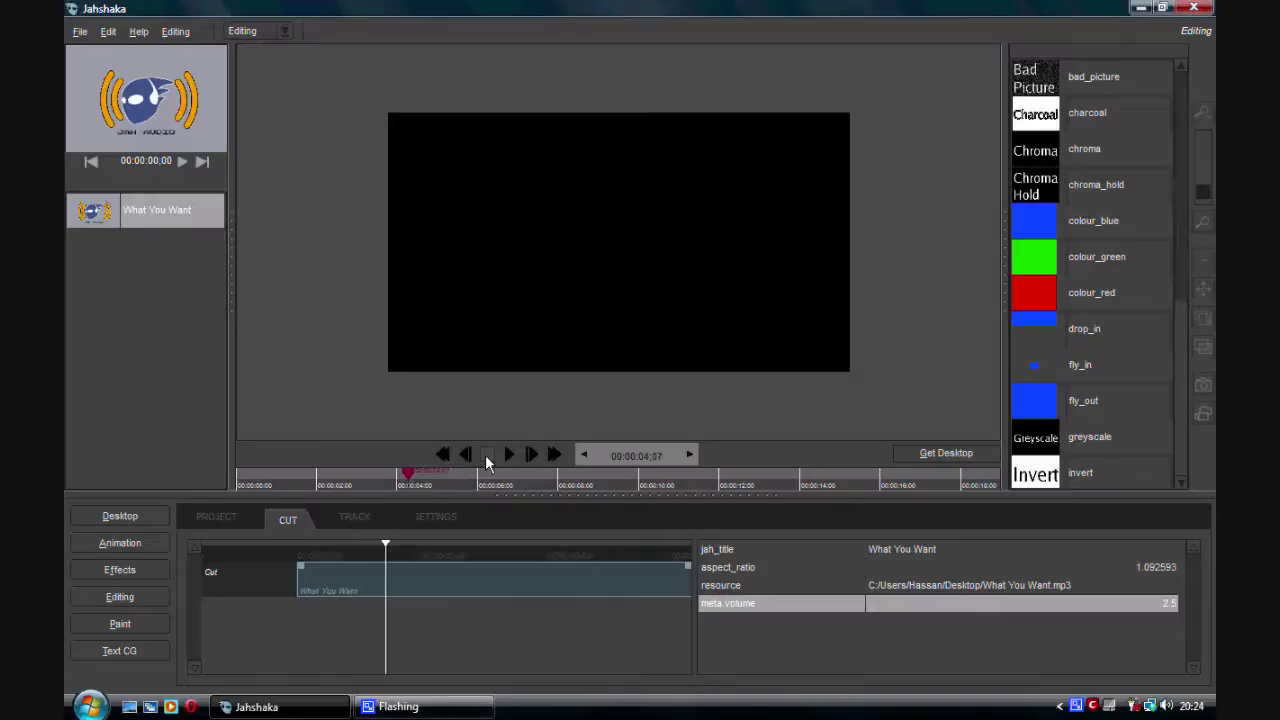
Lower meta.volume to 1.5, preview the clip, and rewind to the start
double_click(1031, 605)
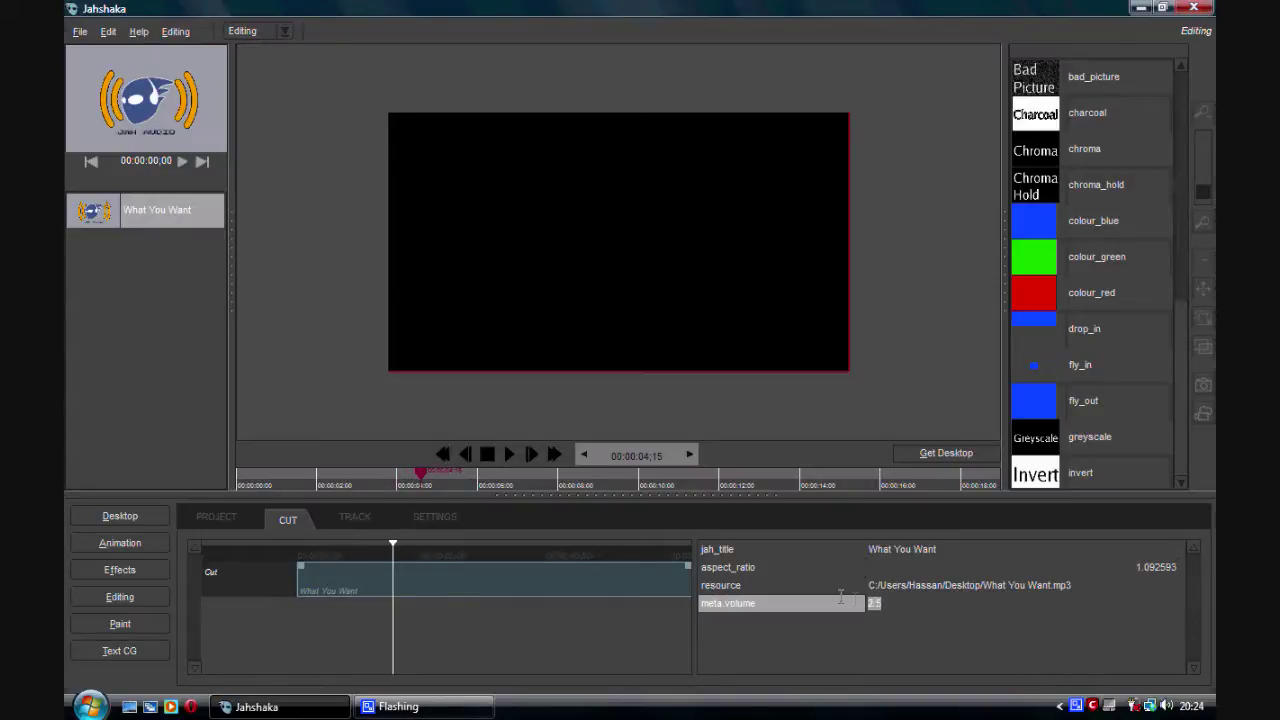
text(1.5)
key(Return)
click(493, 452)
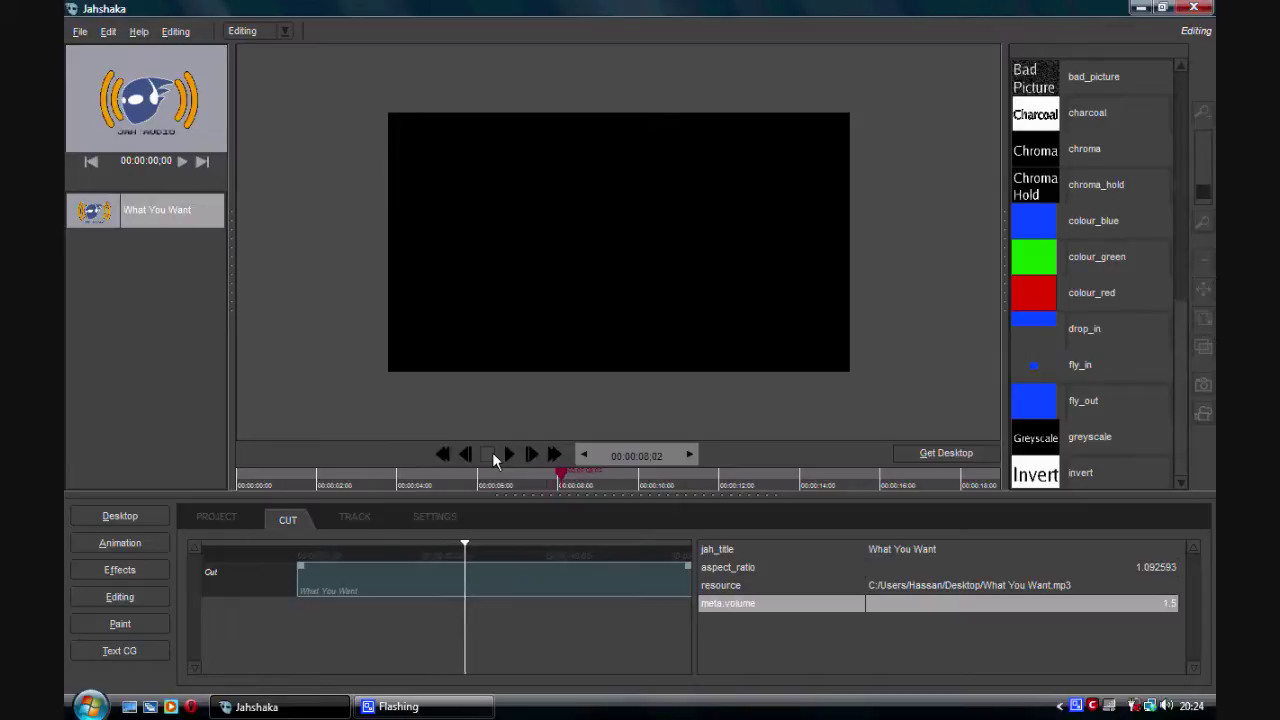
click(492, 452)
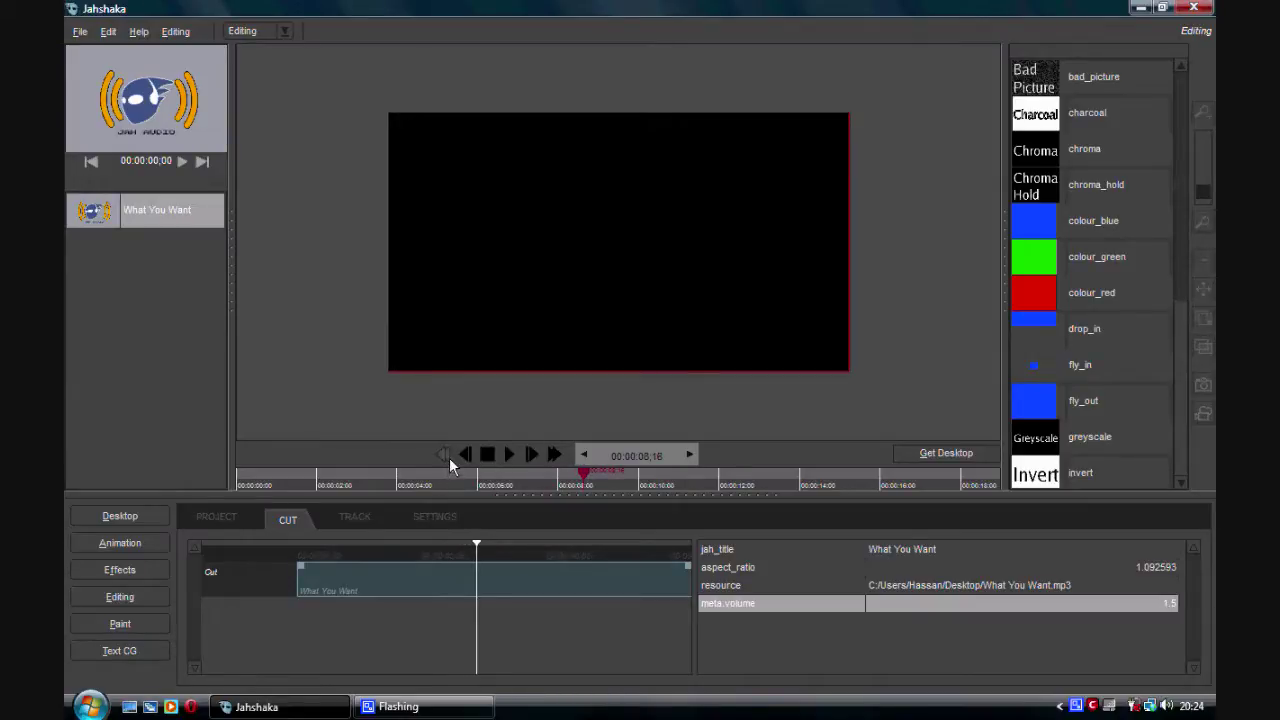
click(446, 455)
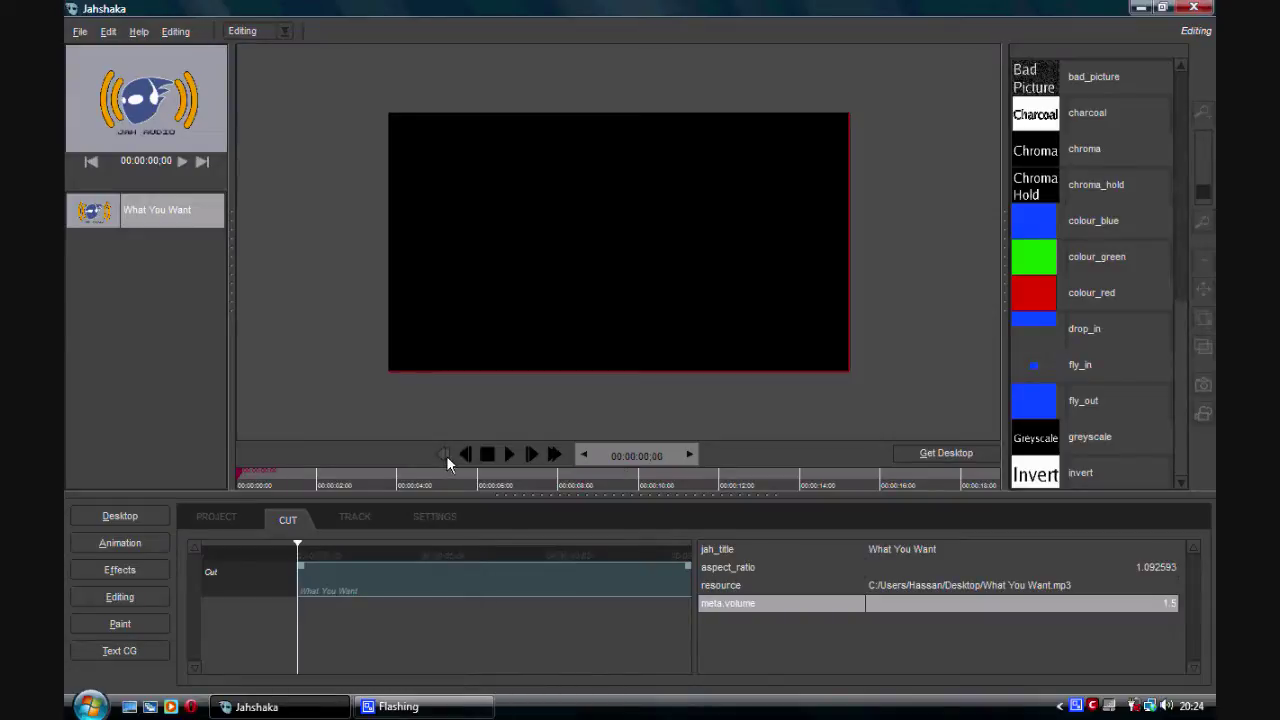
Set meta.volume to 0.5, preview the clip, and rewind to the start
click(981, 607)
text(0)
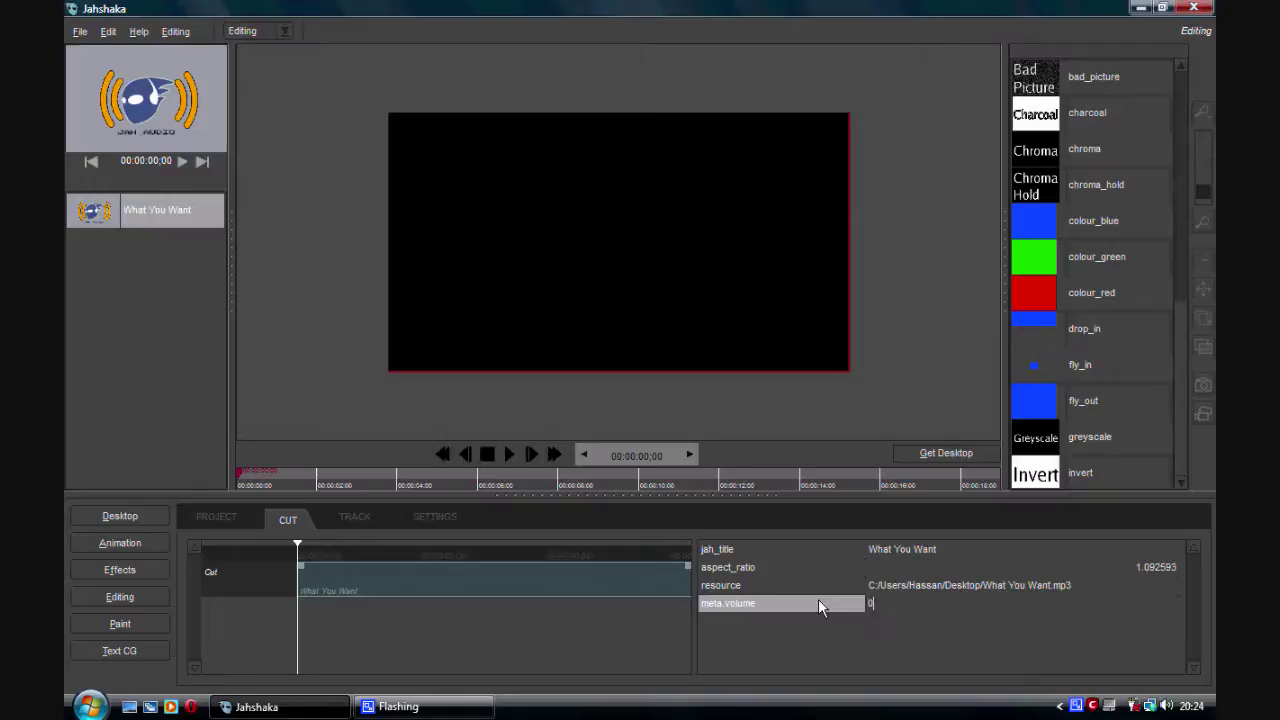
text(.5)
key(Return)
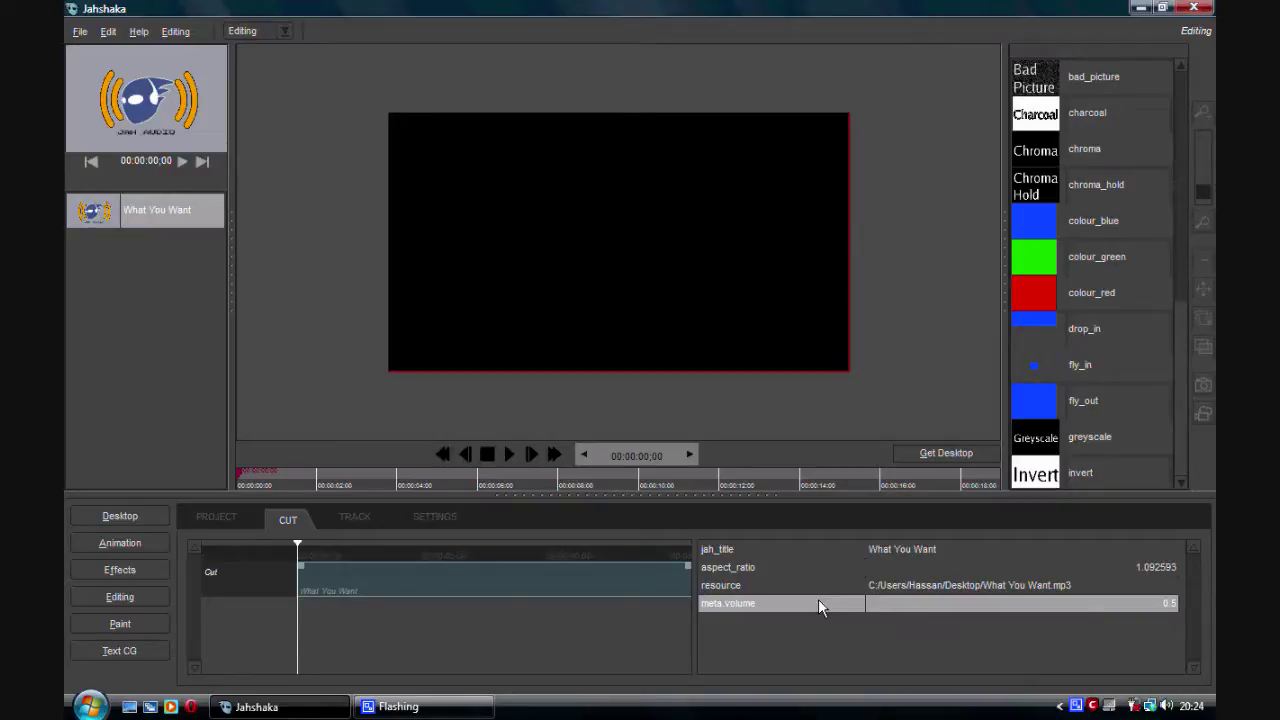
click(494, 455)
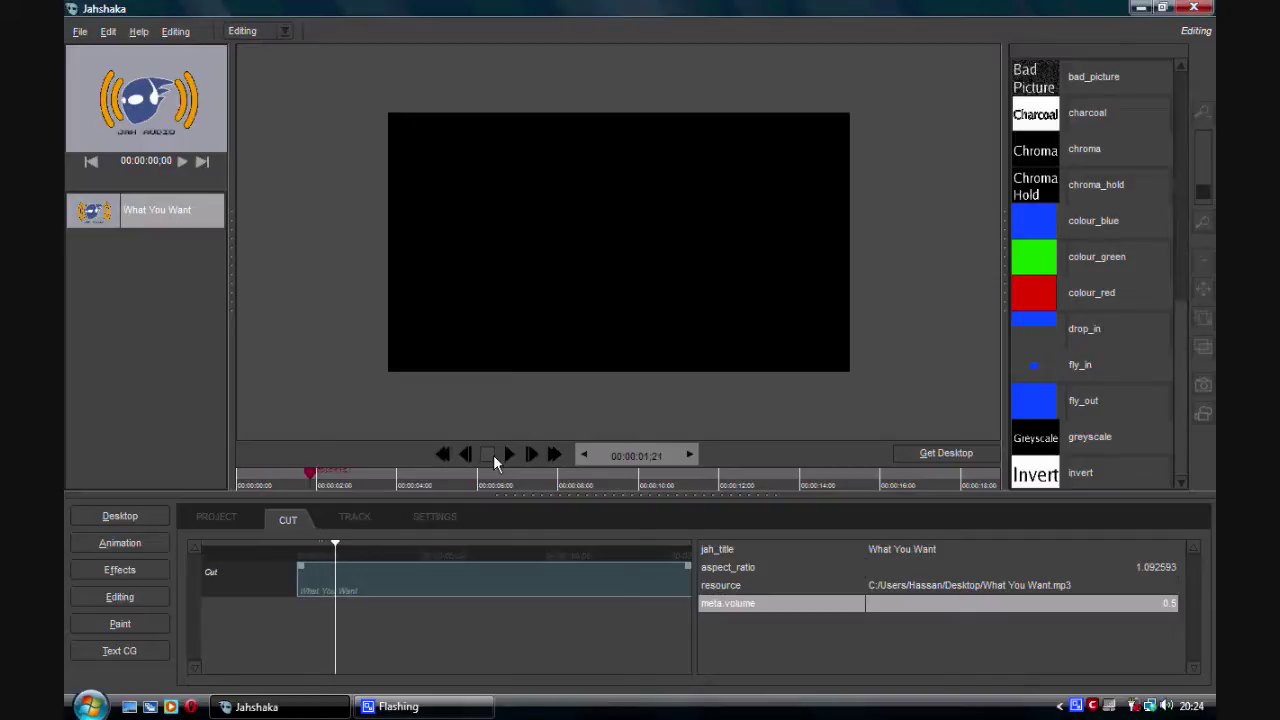
click(493, 454)
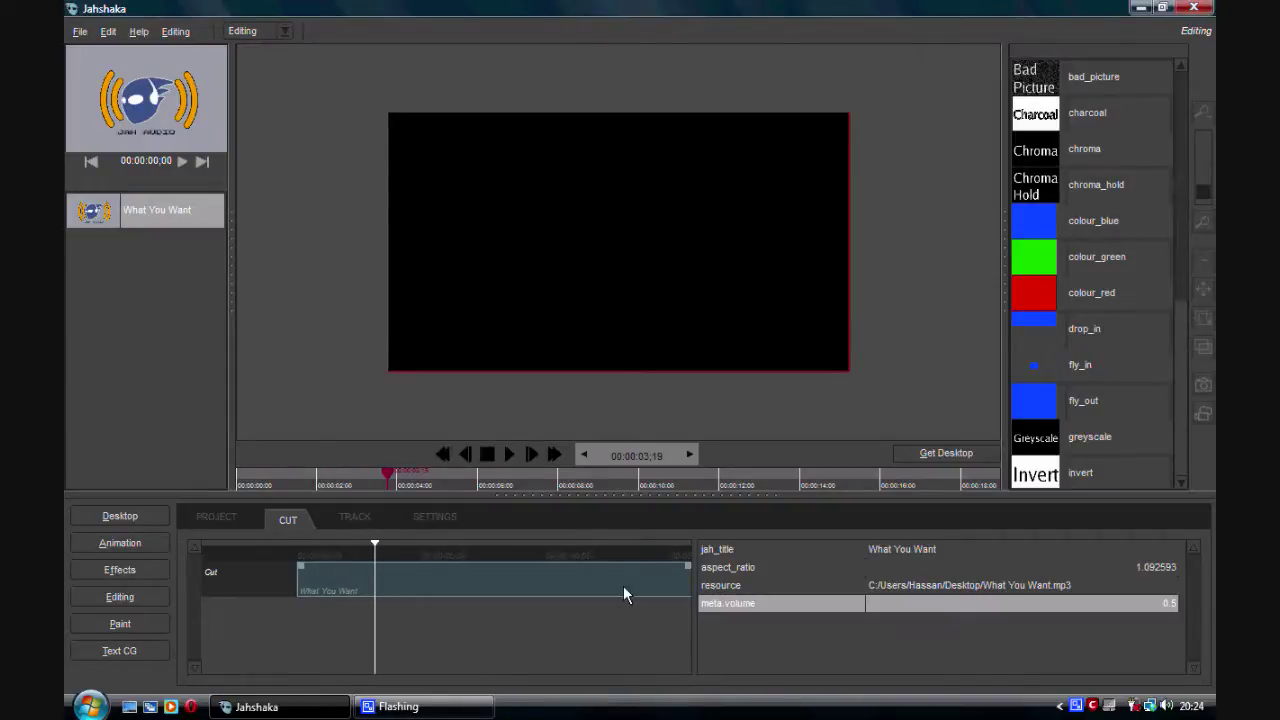
click(441, 455)
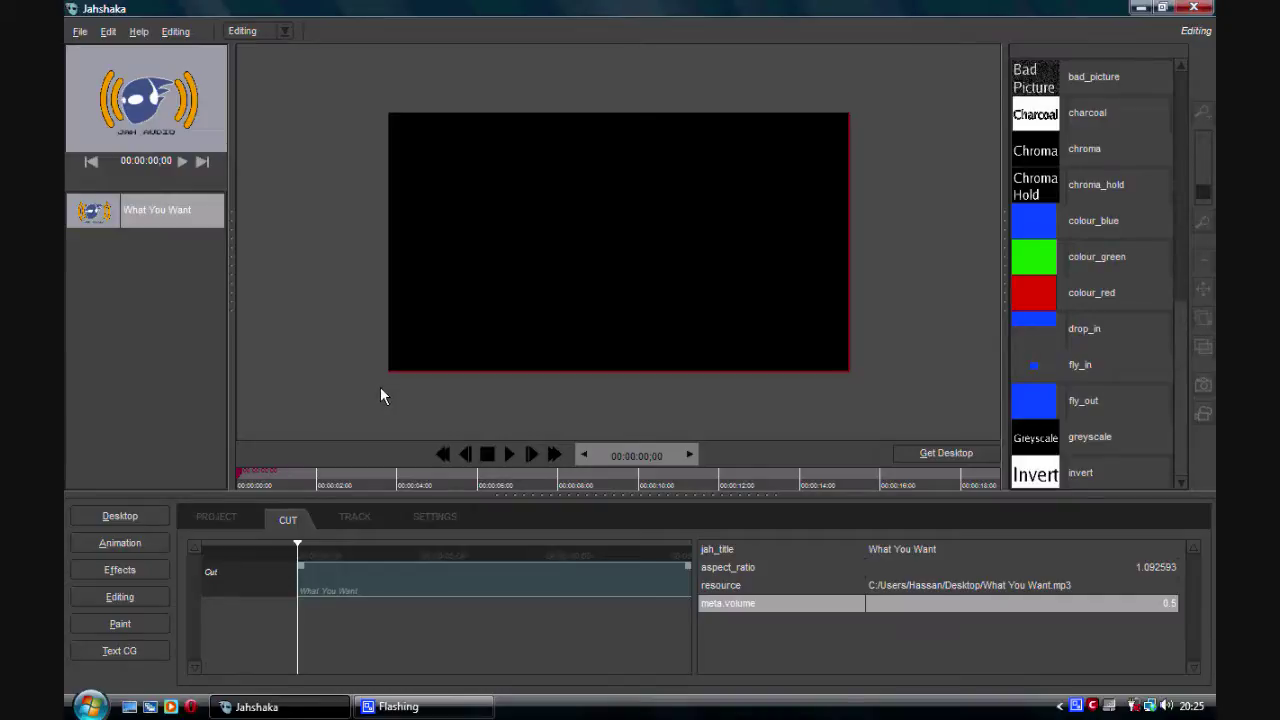
Set meta.volume back to 1 and preview the project from the start
click(1058, 602)
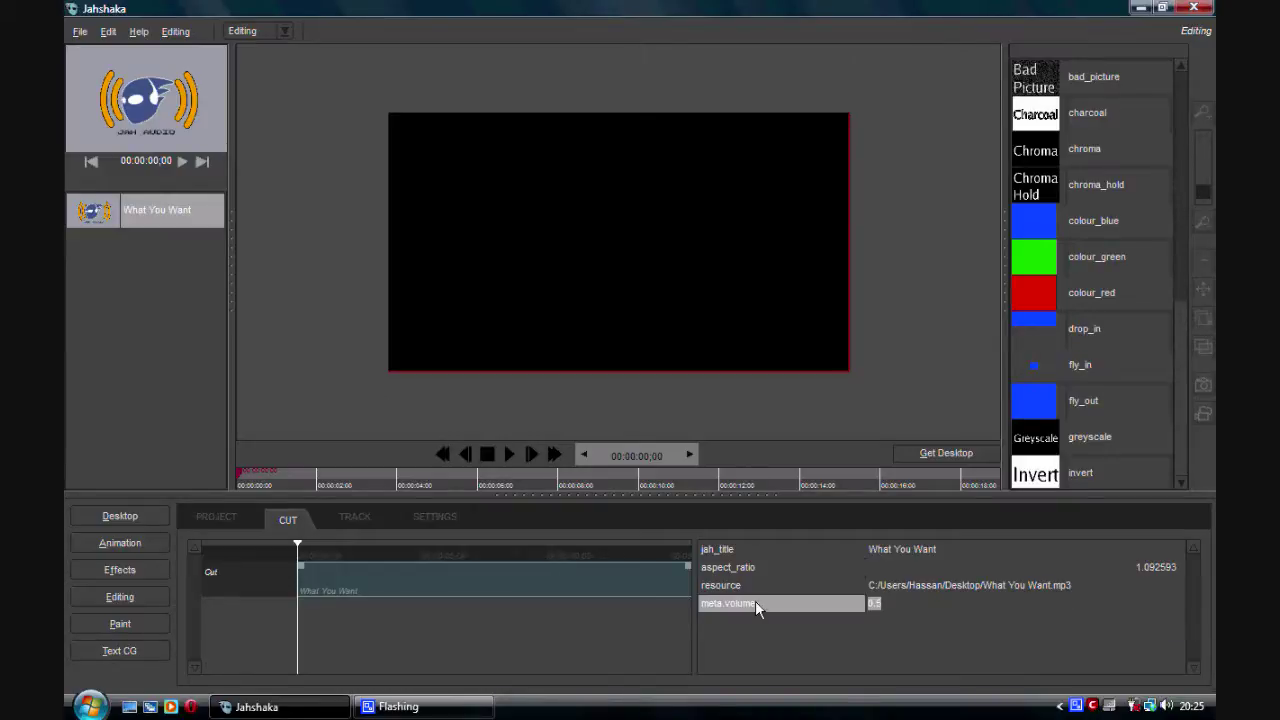
text(1)
key(Return)
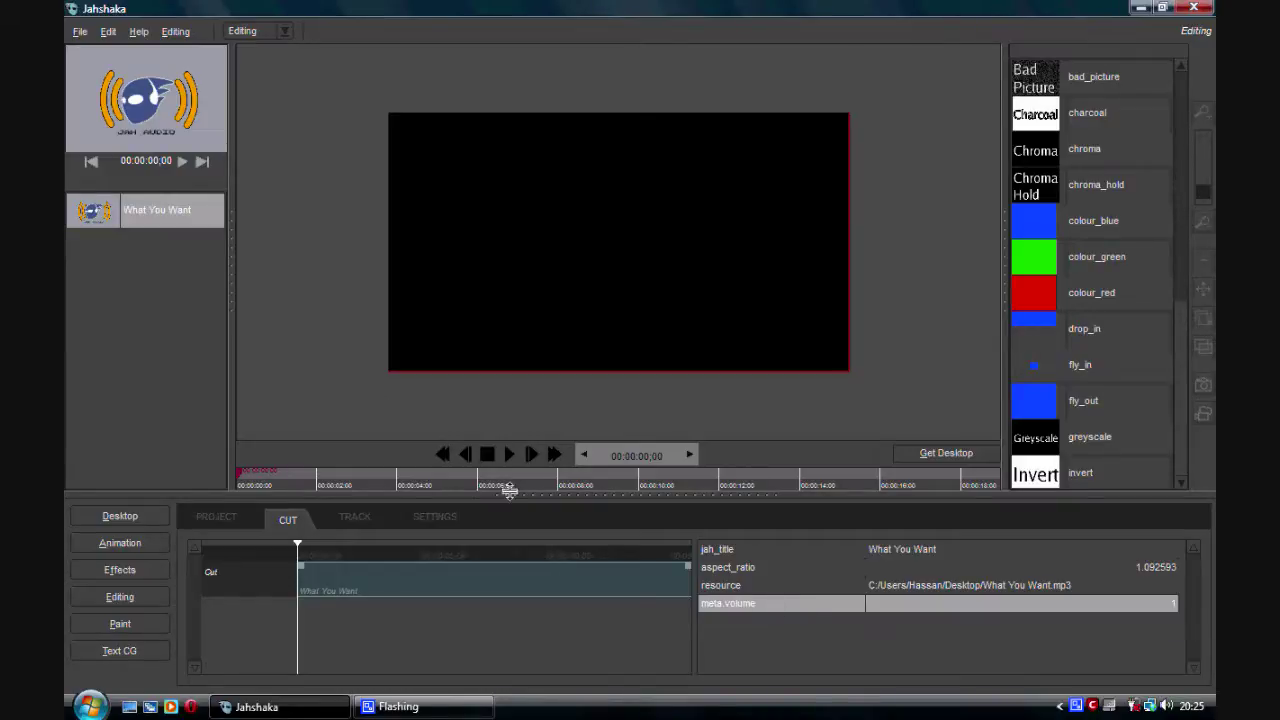
click(215, 518)
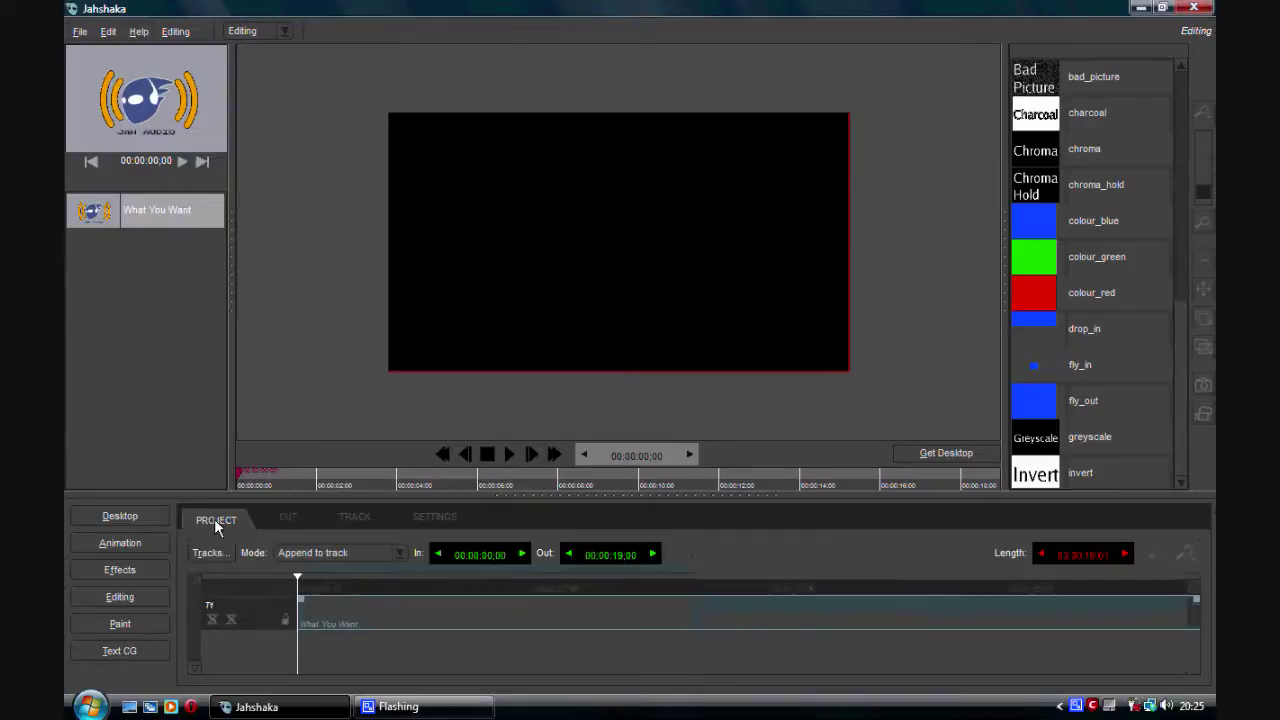
click(499, 457)
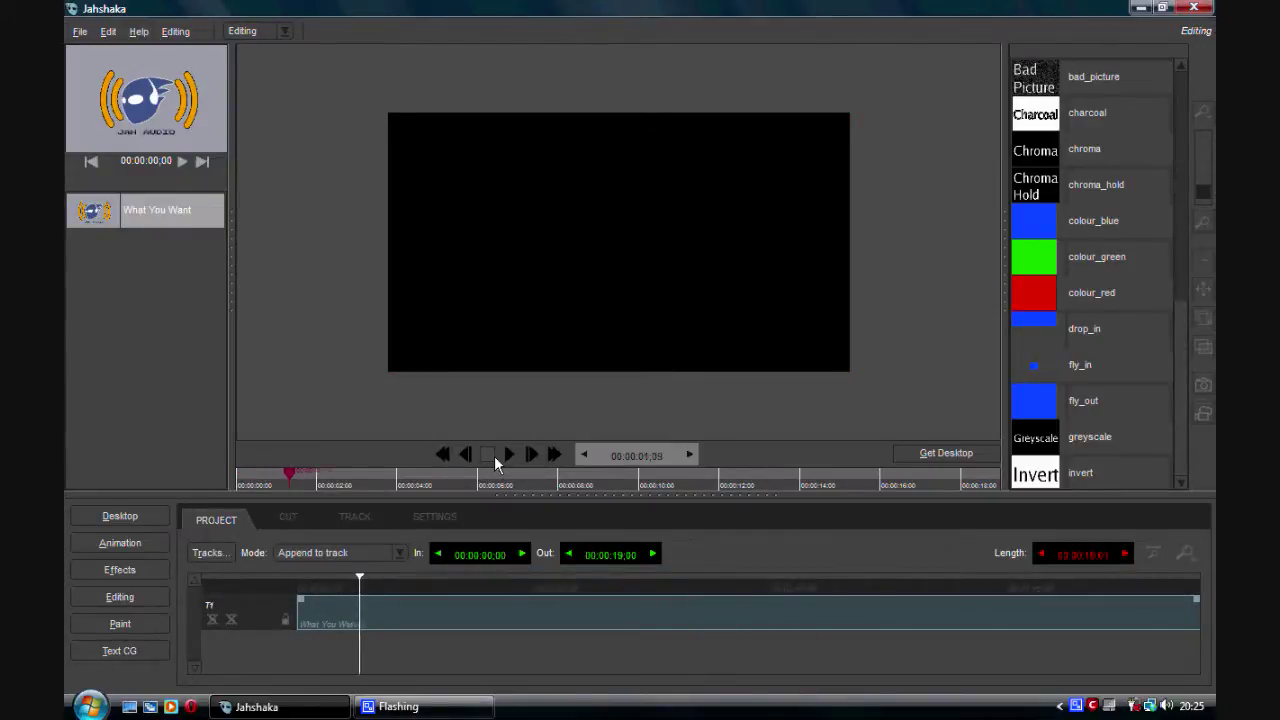
click(491, 455)
click(441, 454)
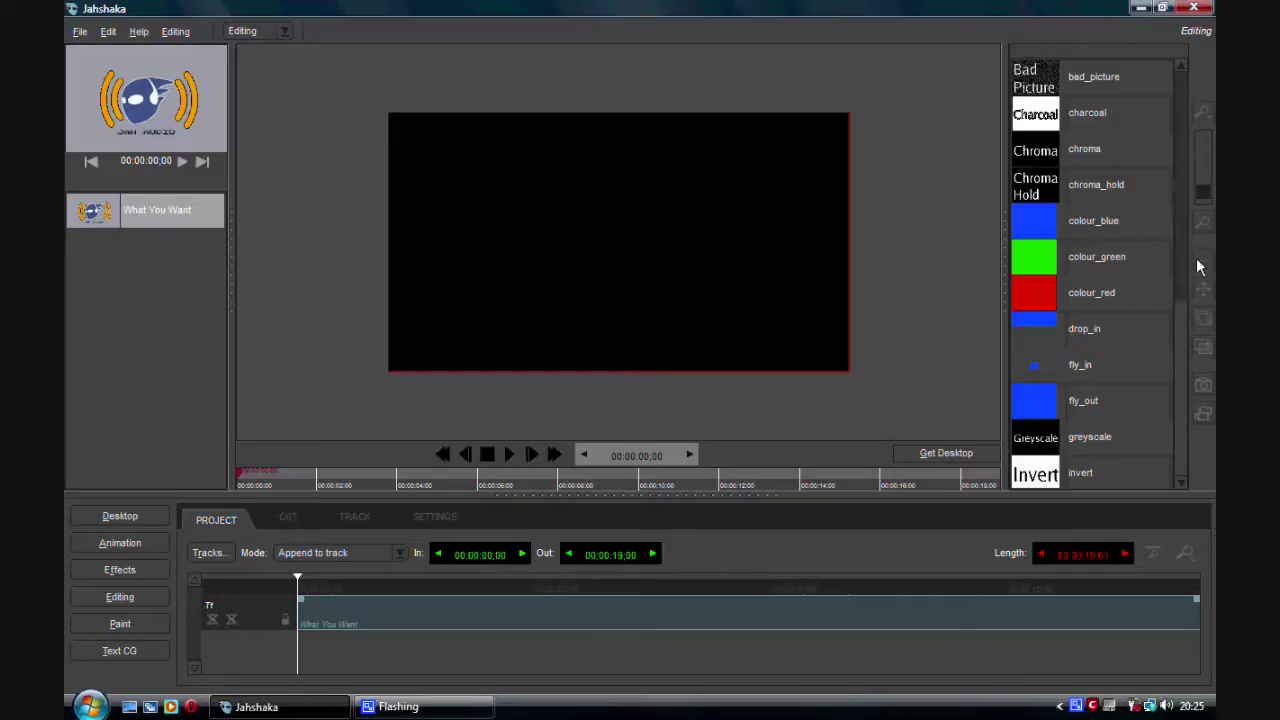
drag(1176, 93, 1203, 113)
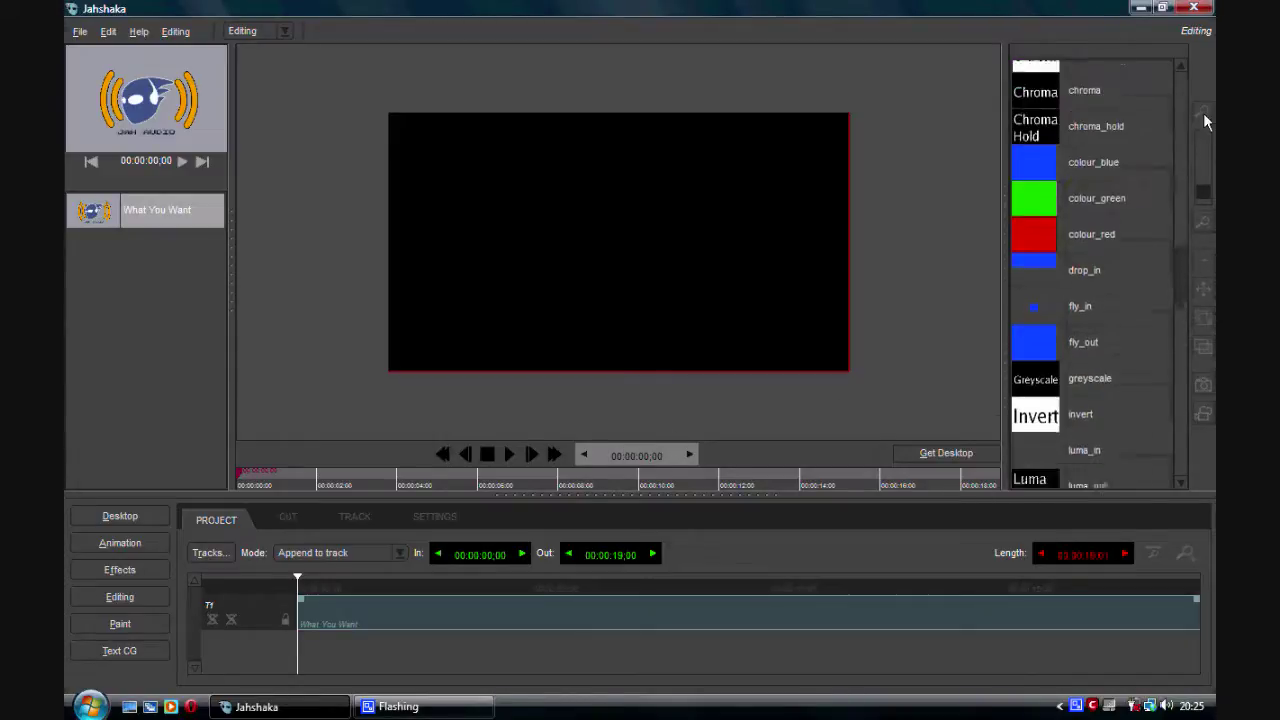
Widen the effects panel, find luma_in, and apply it to the What You Want clip
click(1006, 223)
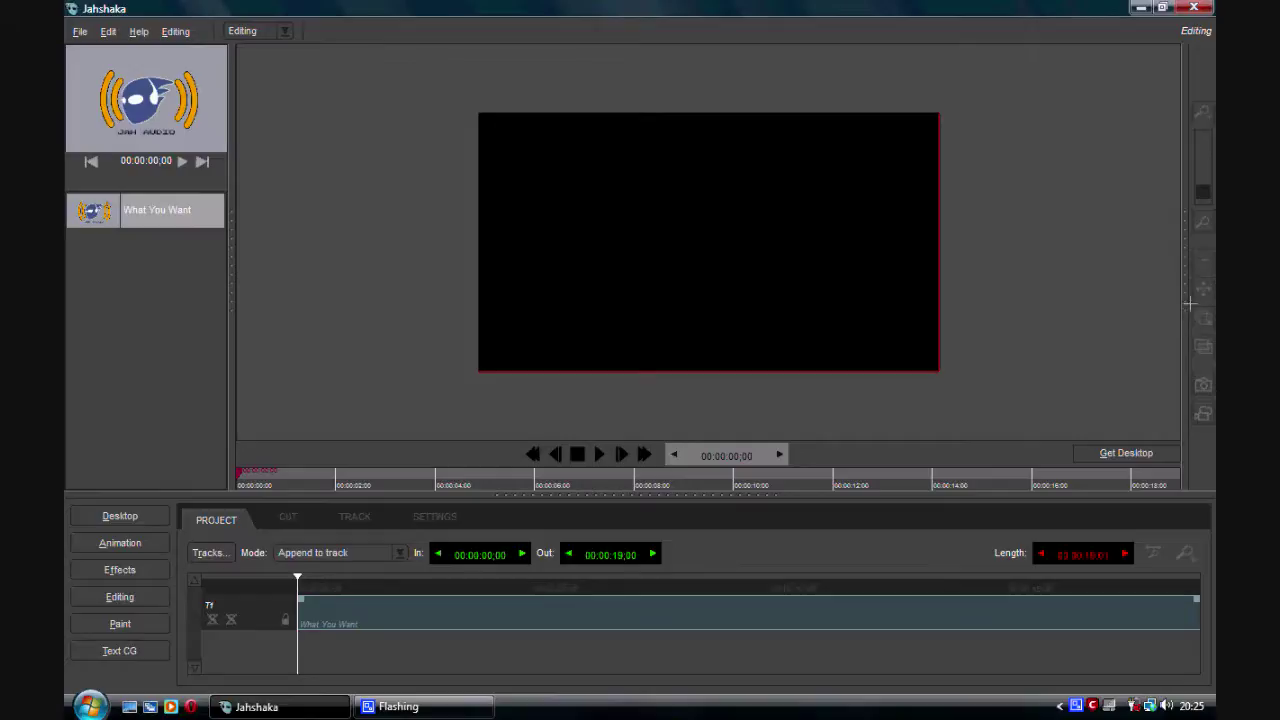
click(1186, 270)
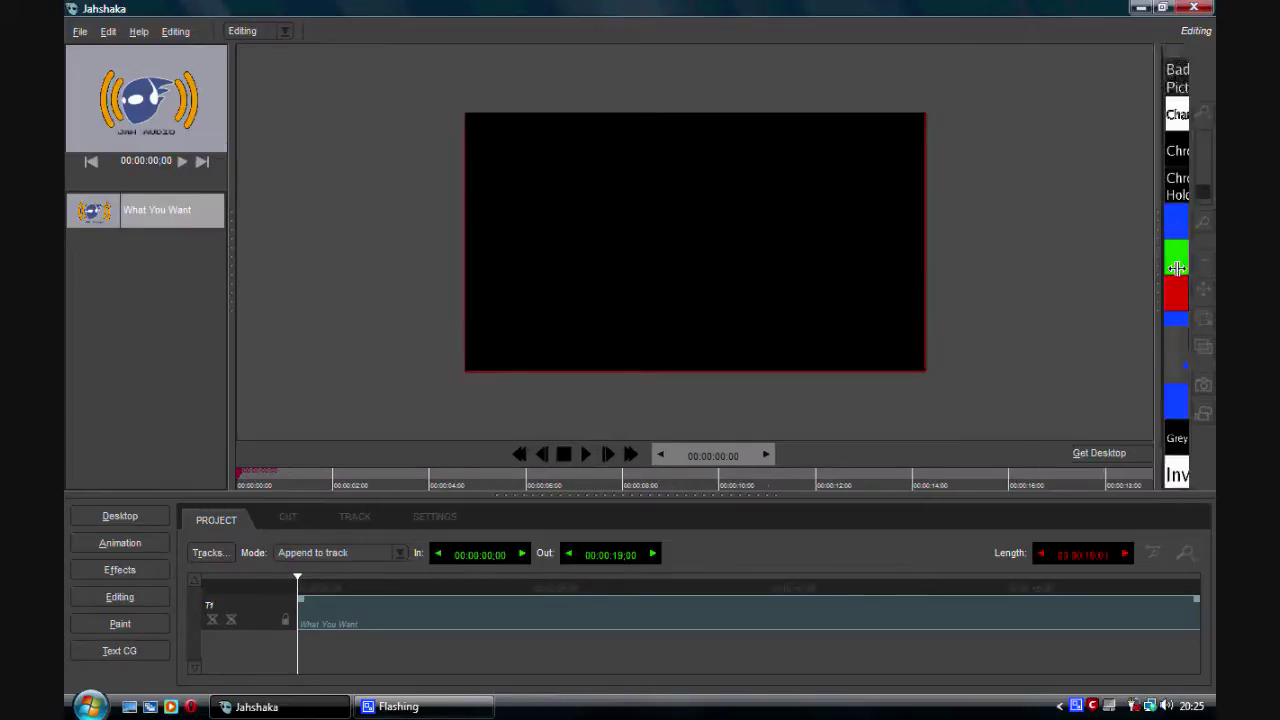
drag(1088, 260, 1019, 258)
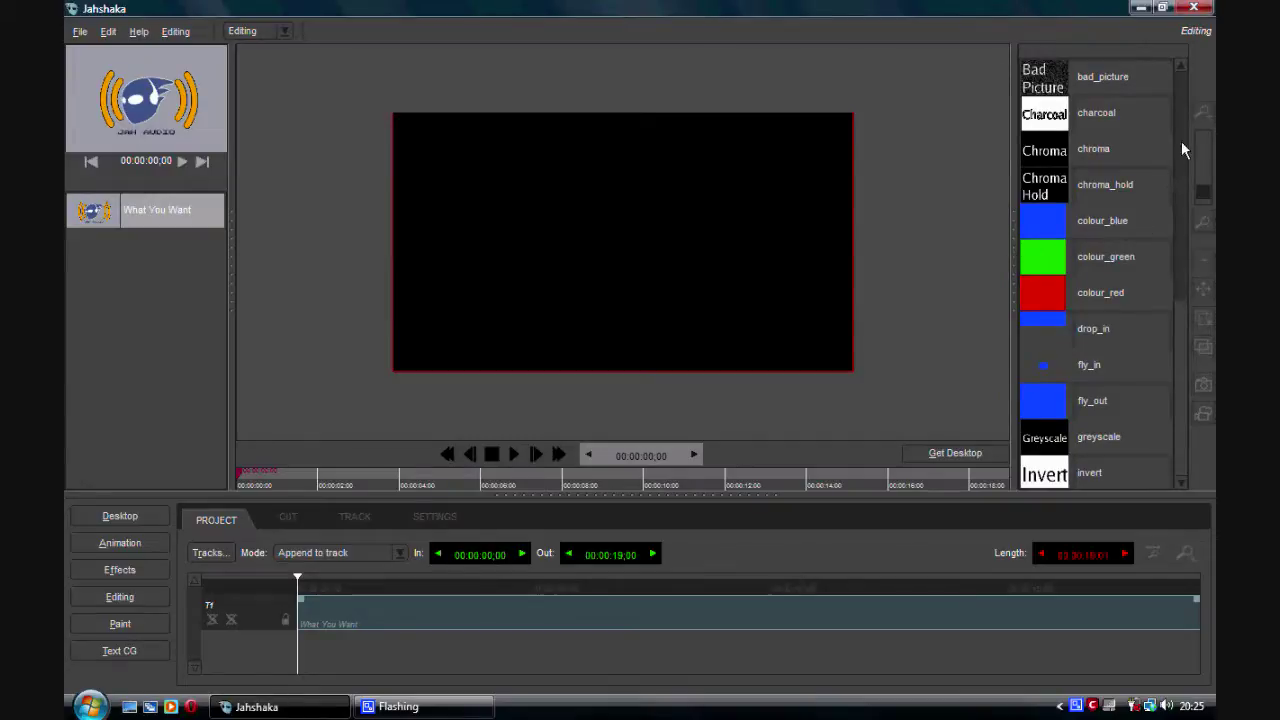
drag(1183, 114, 1181, 287)
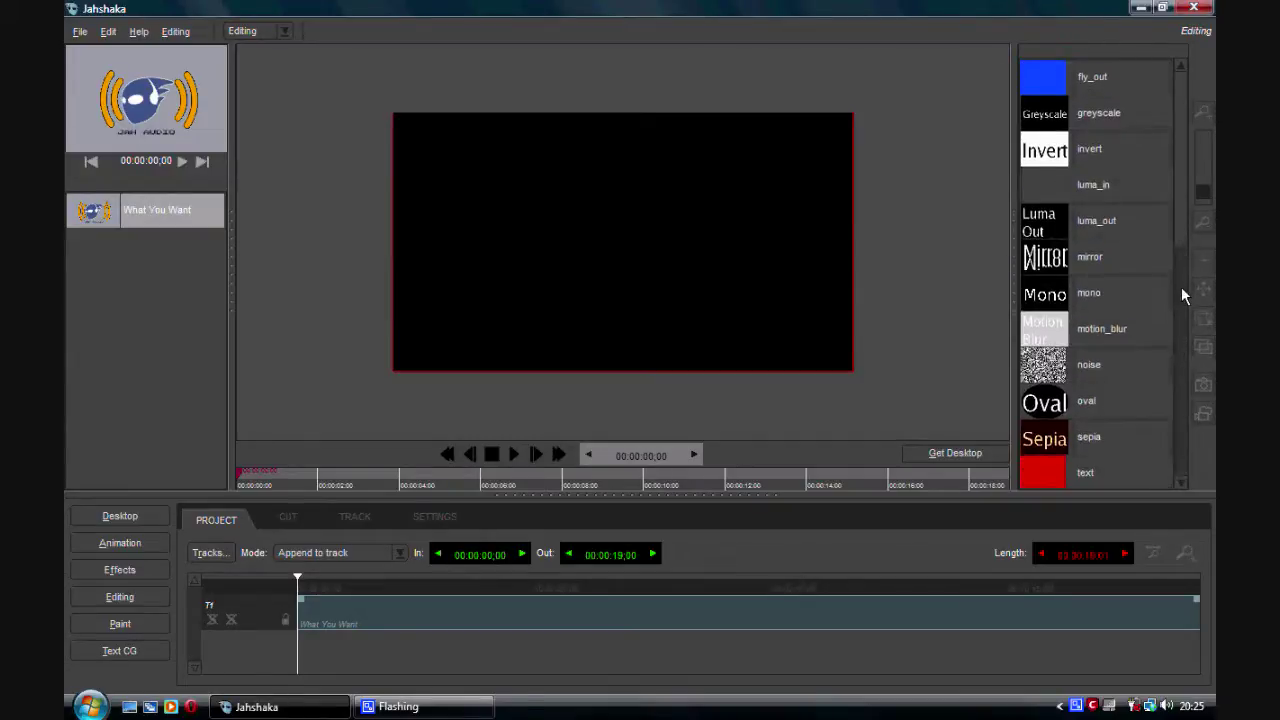
click(1100, 182)
drag(1101, 184, 614, 263)
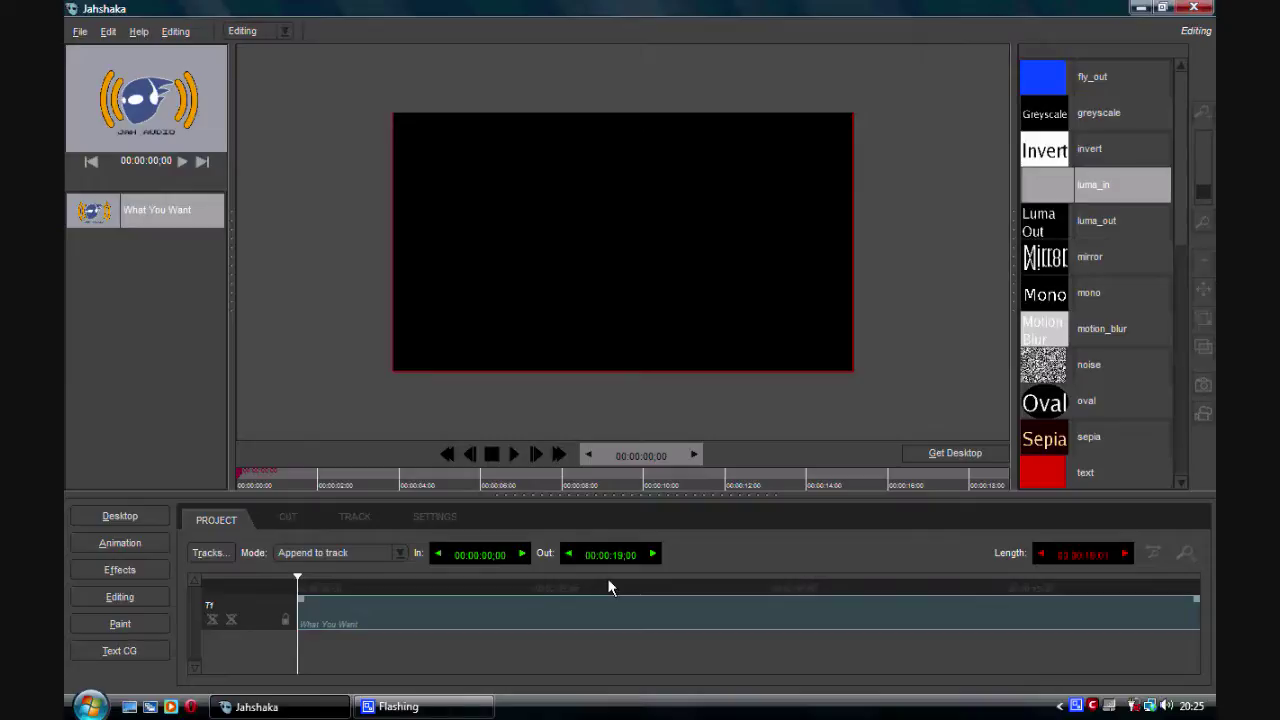
Inspect the FX1 composite and FX2 mix settings in Track view, then return to Cut
click(362, 521)
click(278, 512)
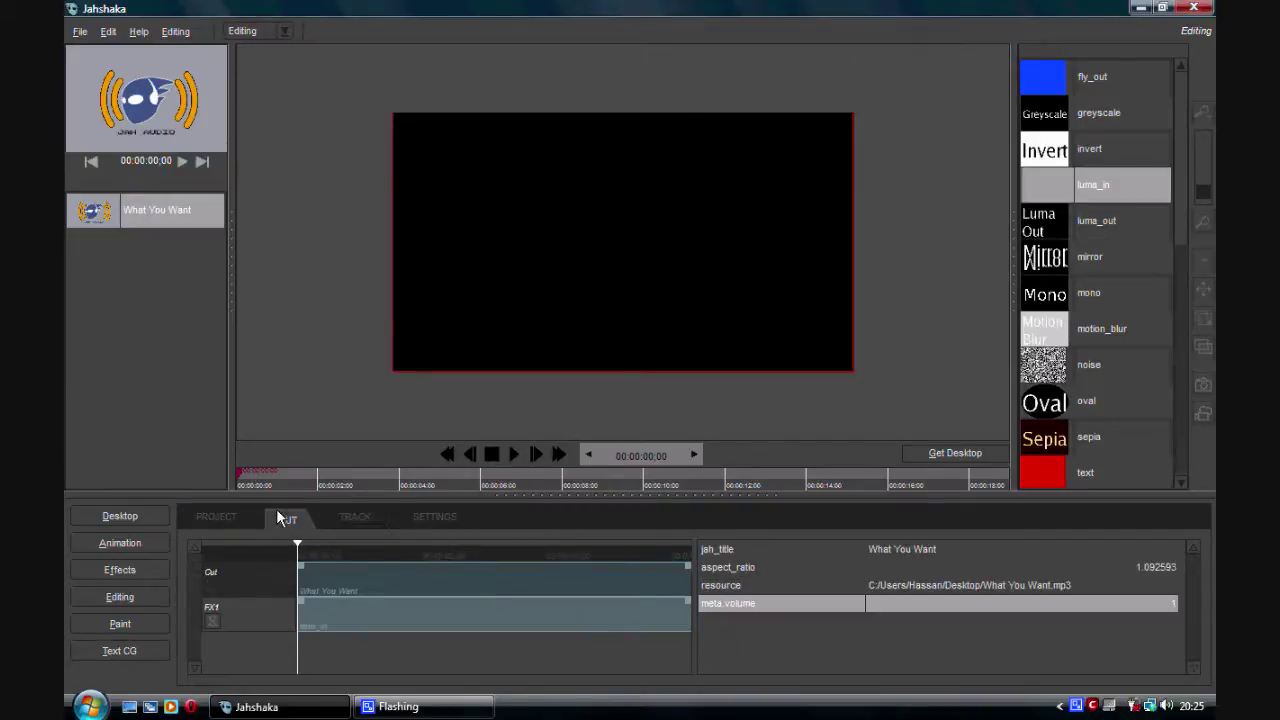
click(344, 512)
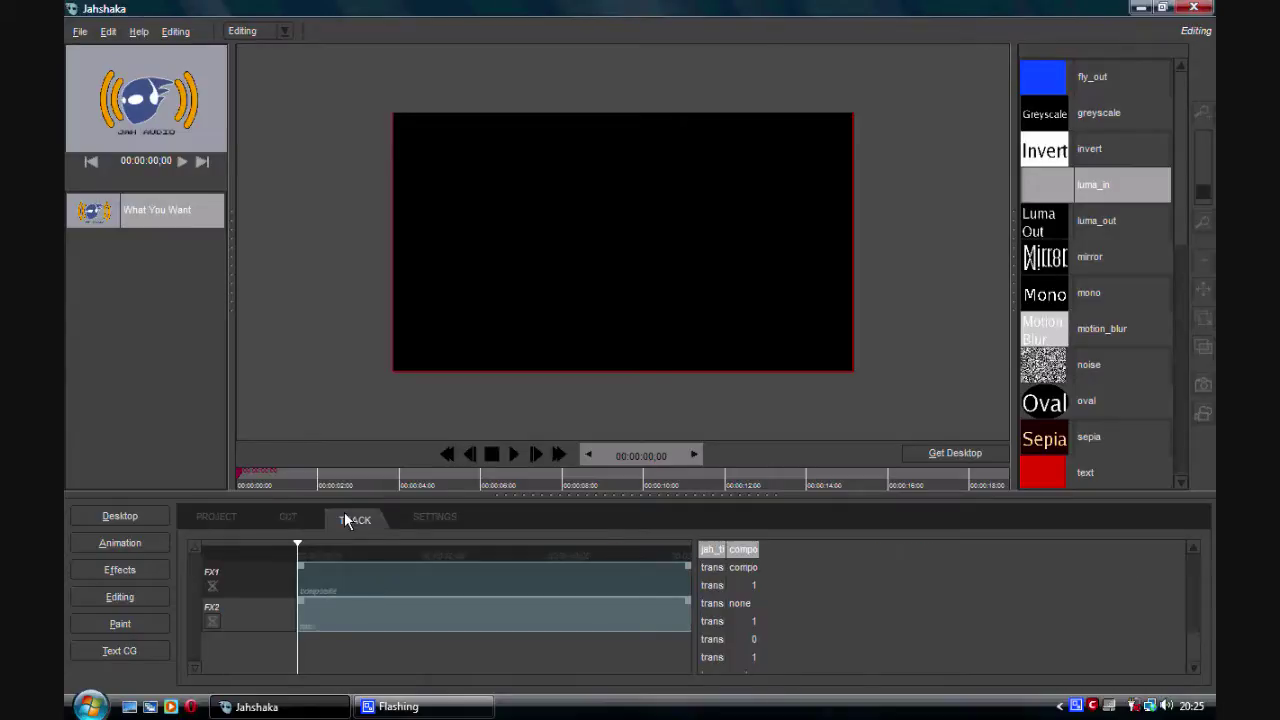
click(505, 620)
click(510, 581)
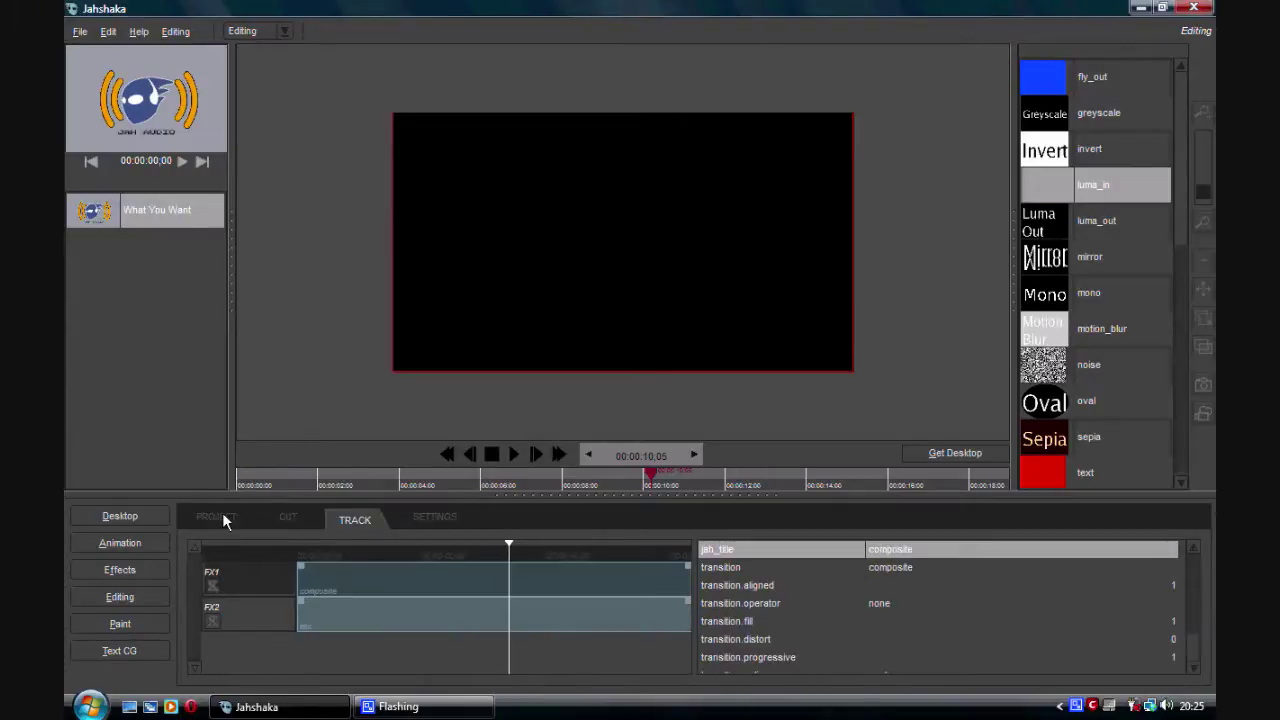
click(382, 578)
click(437, 622)
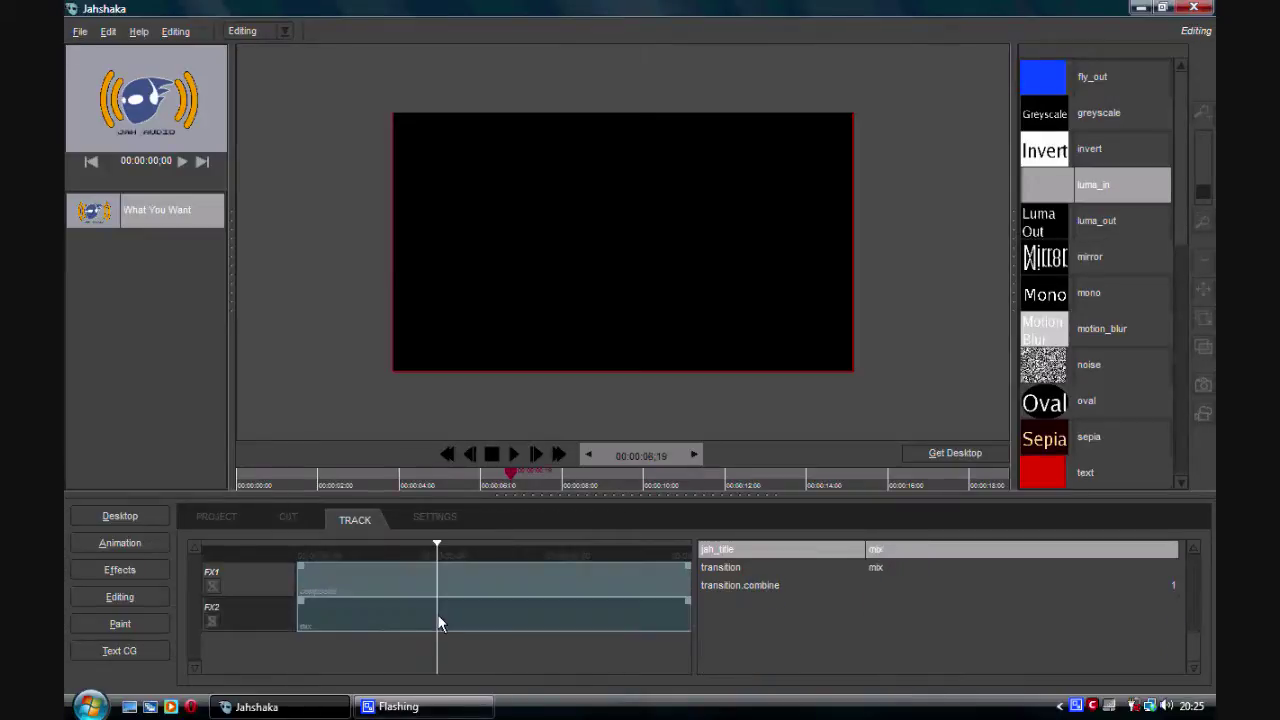
click(484, 574)
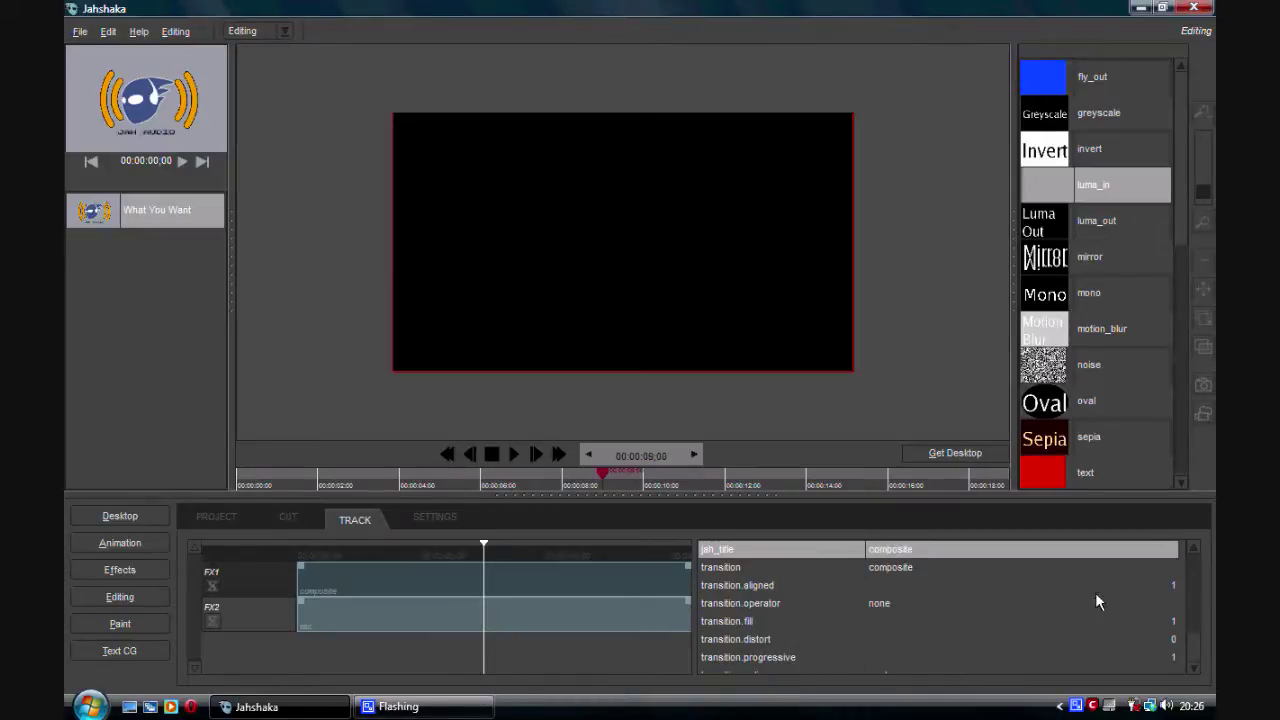
scroll(1193, 610, down, 2)
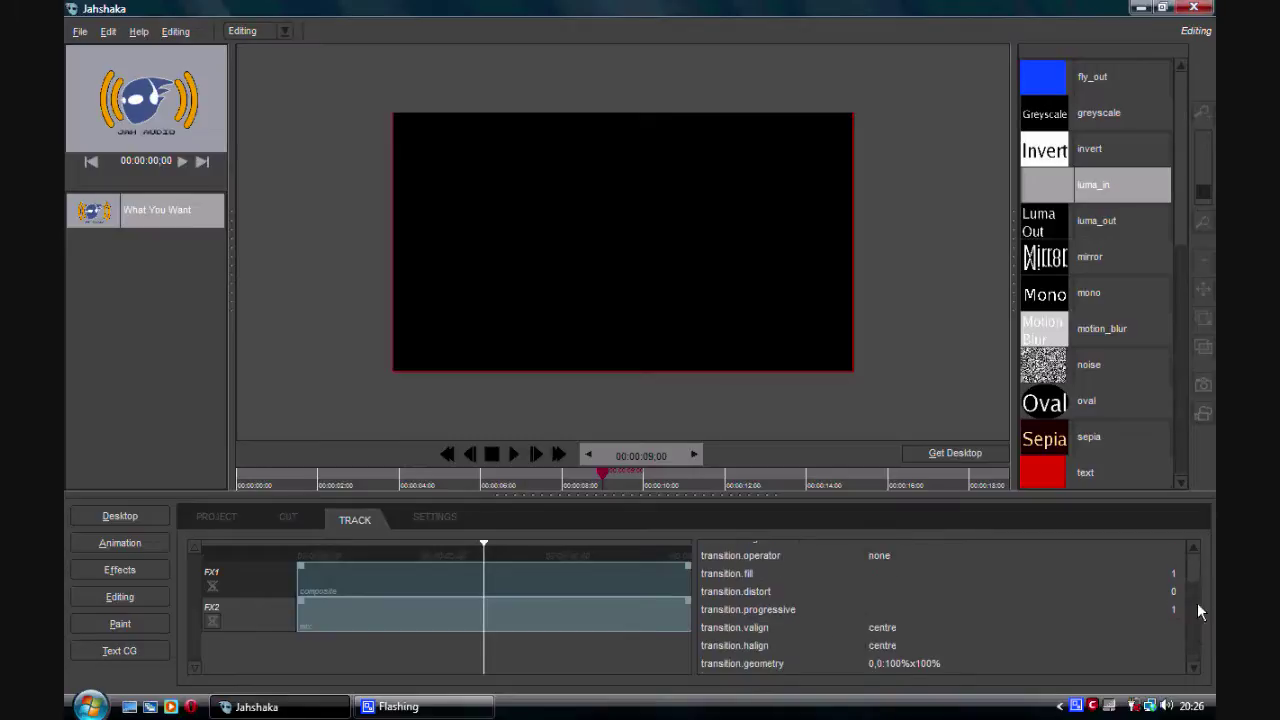
scroll(1197, 602, up, 2)
click(505, 607)
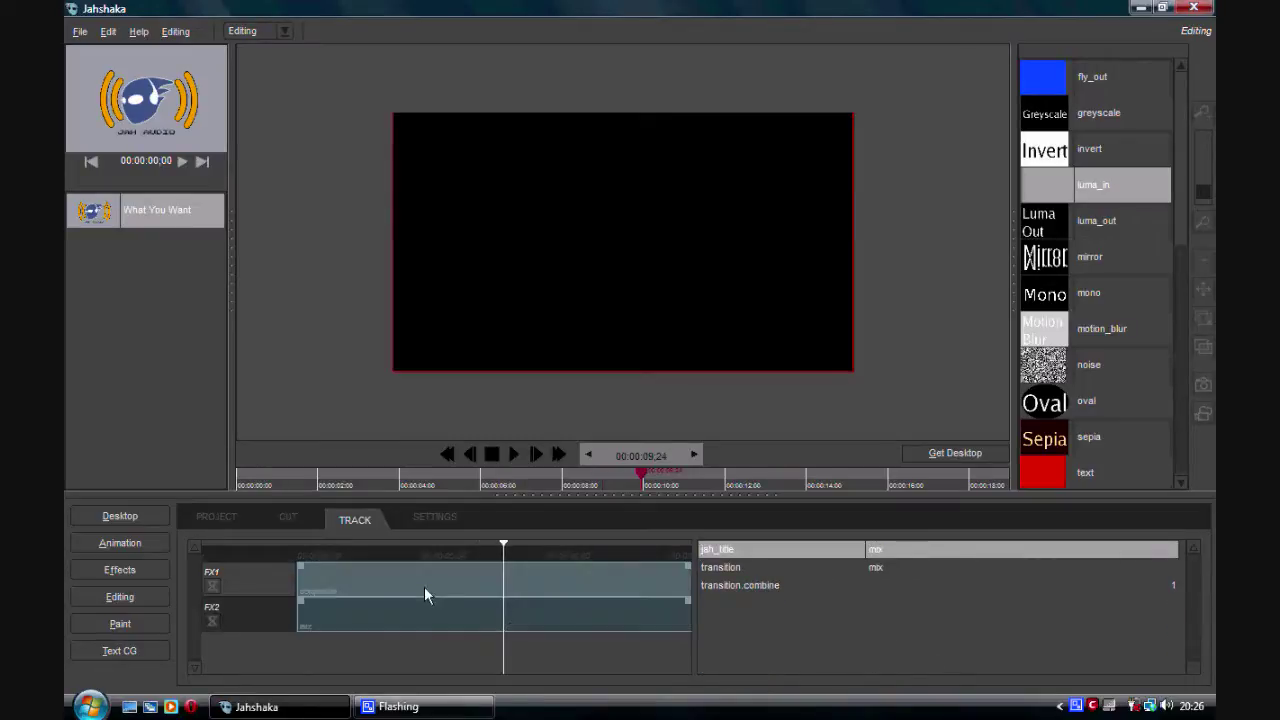
click(289, 518)
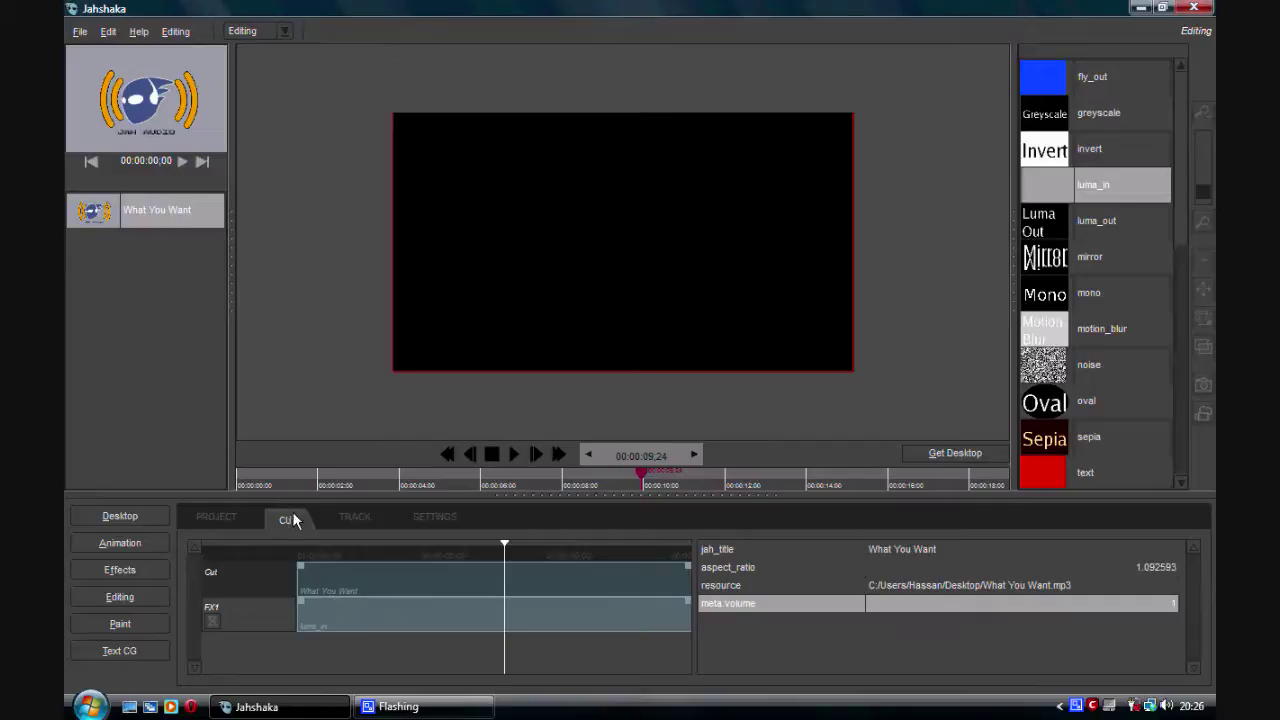
Select the luma_in effect and preview its fade from the start
click(339, 627)
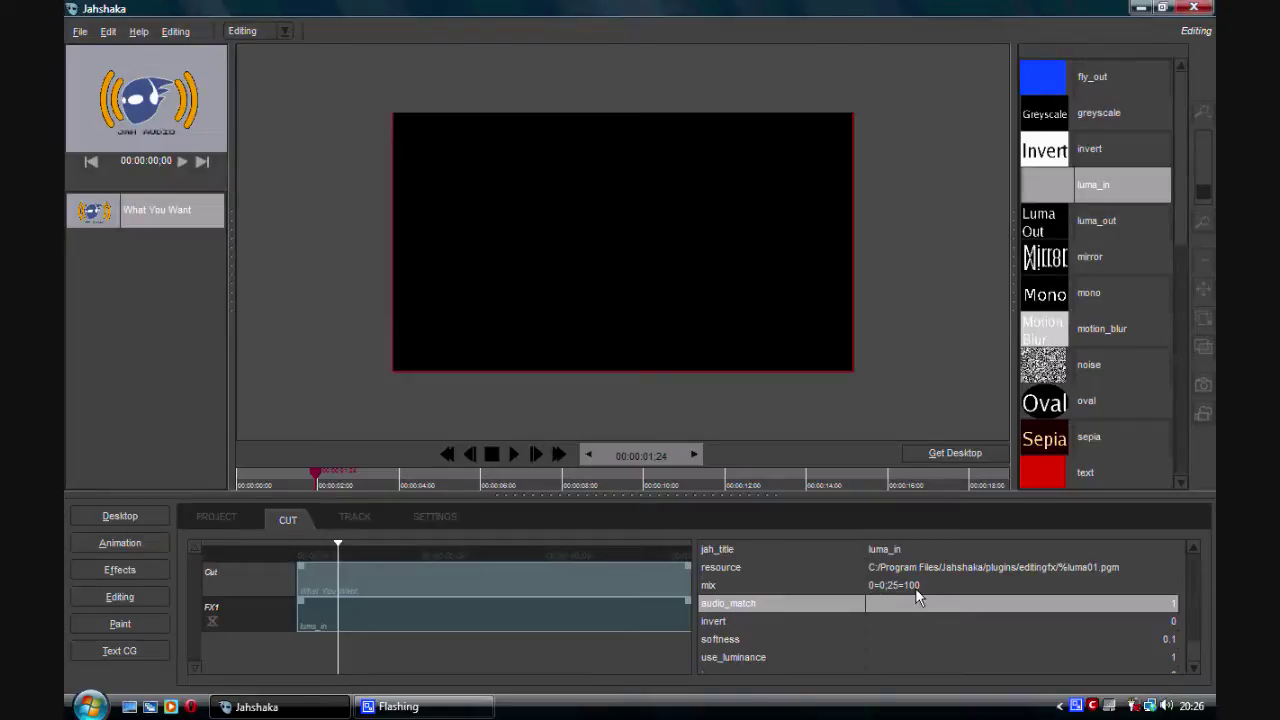
click(448, 458)
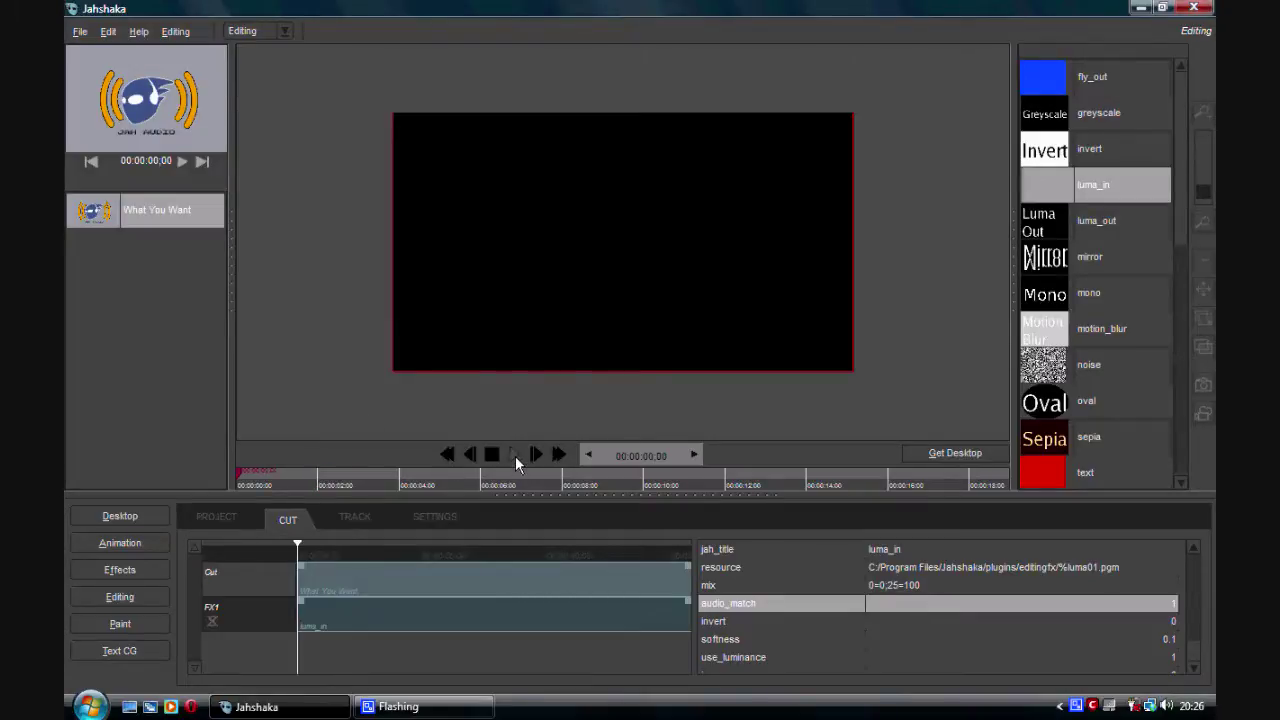
click(494, 453)
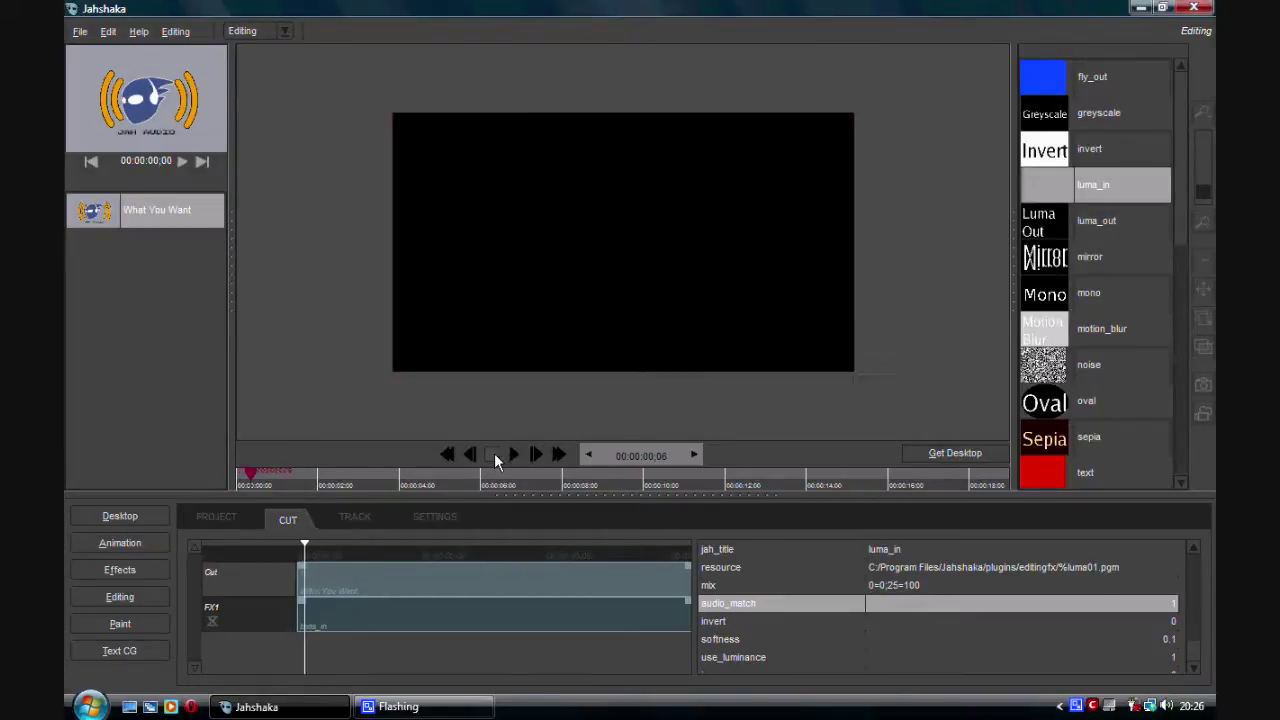
click(494, 453)
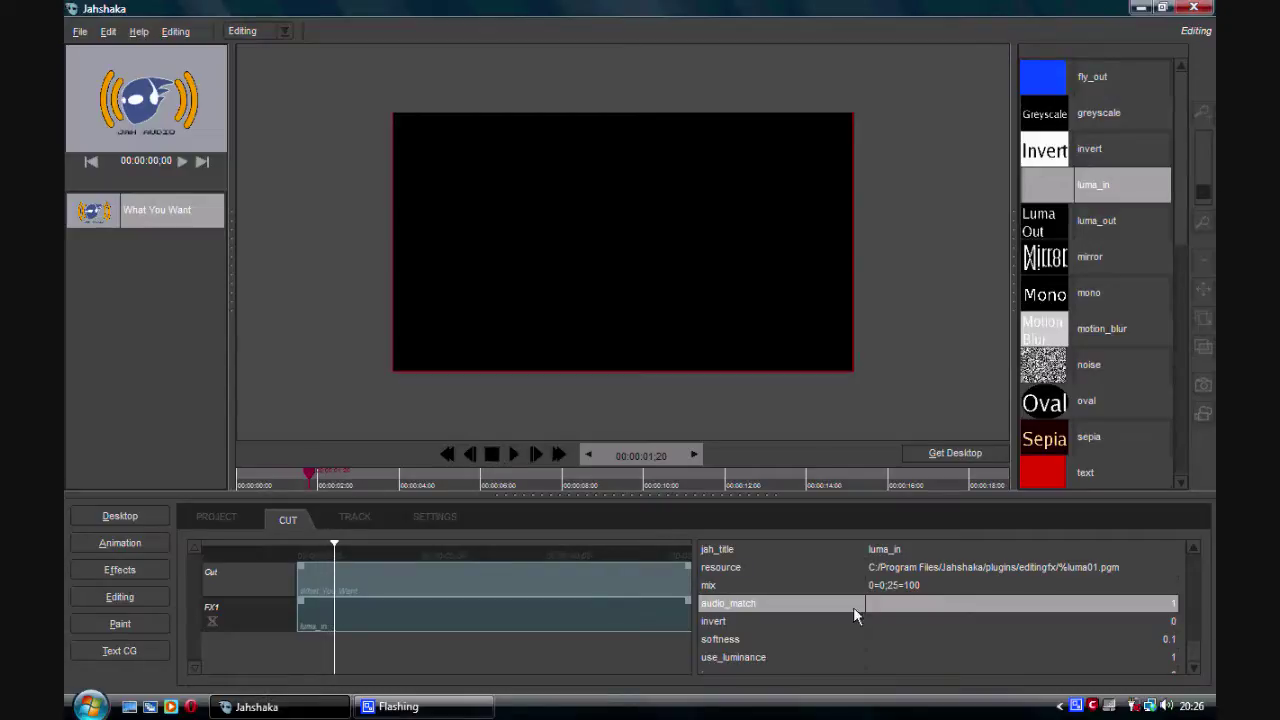
Change the luma_in mix keyframes to 0=0;75=100 and rewind
click(896, 587)
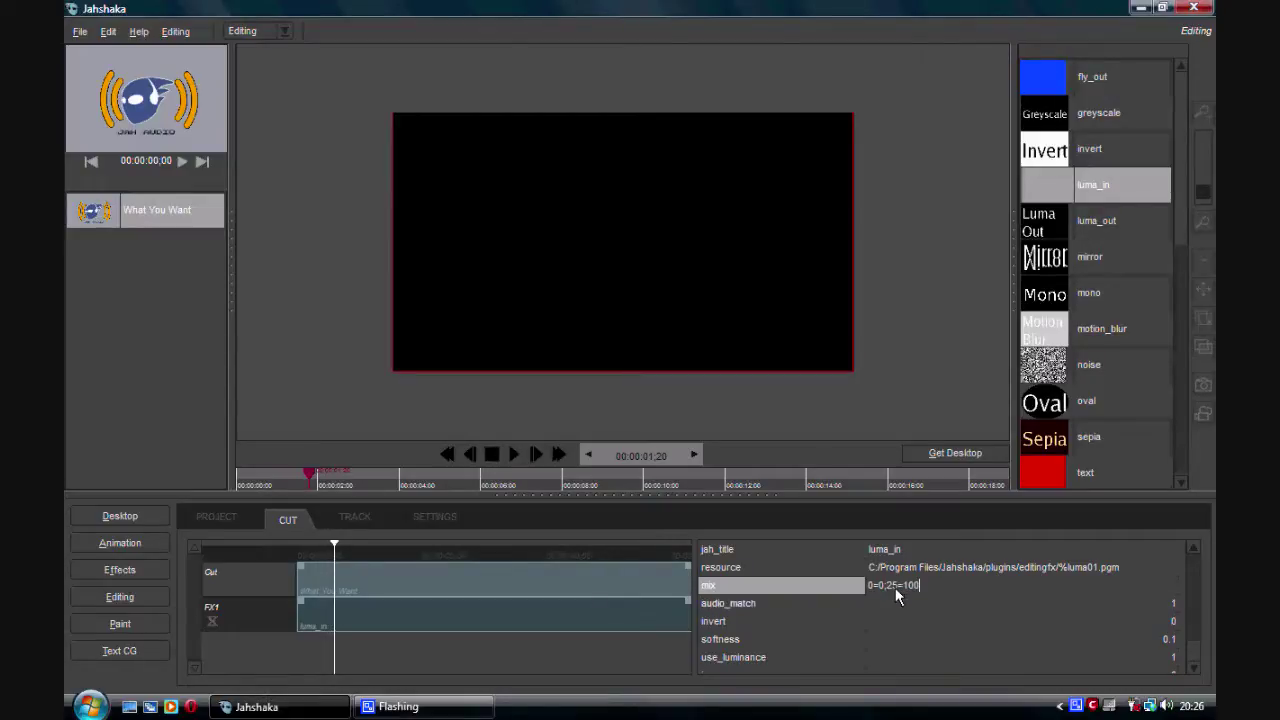
key(BackSpace)
key(BackSpace)
text(75)
key(Return)
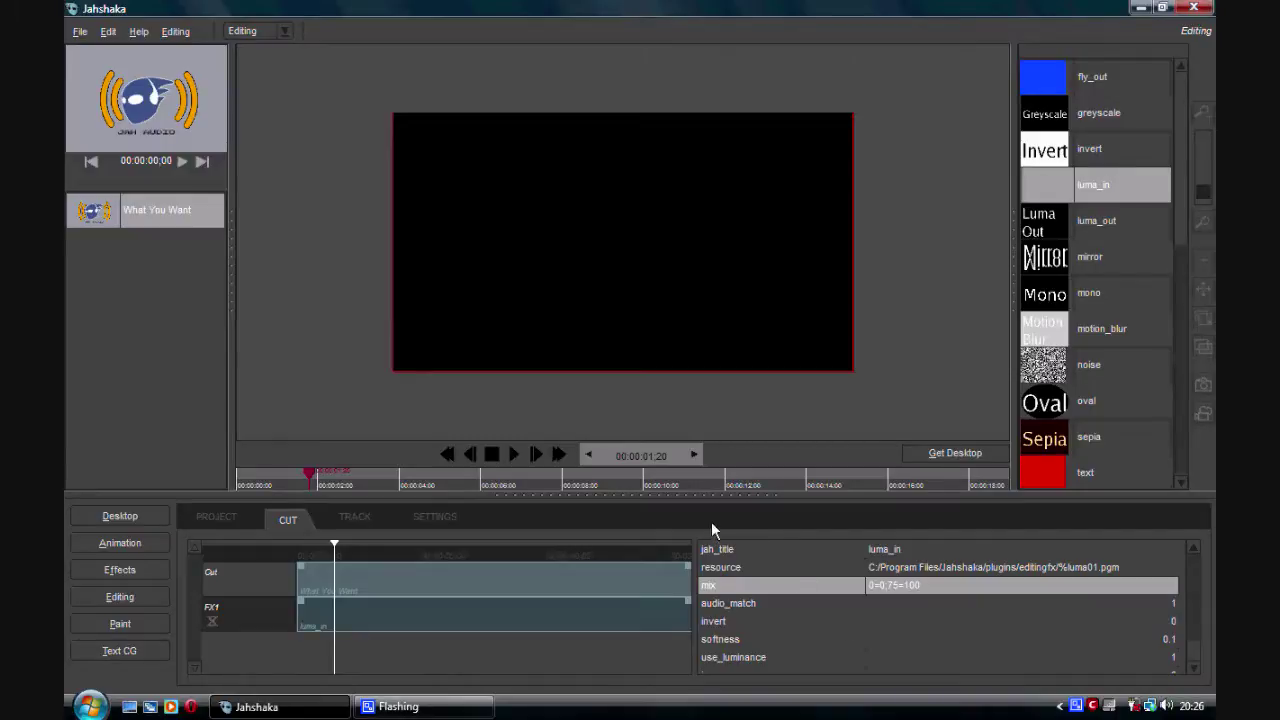
click(454, 456)
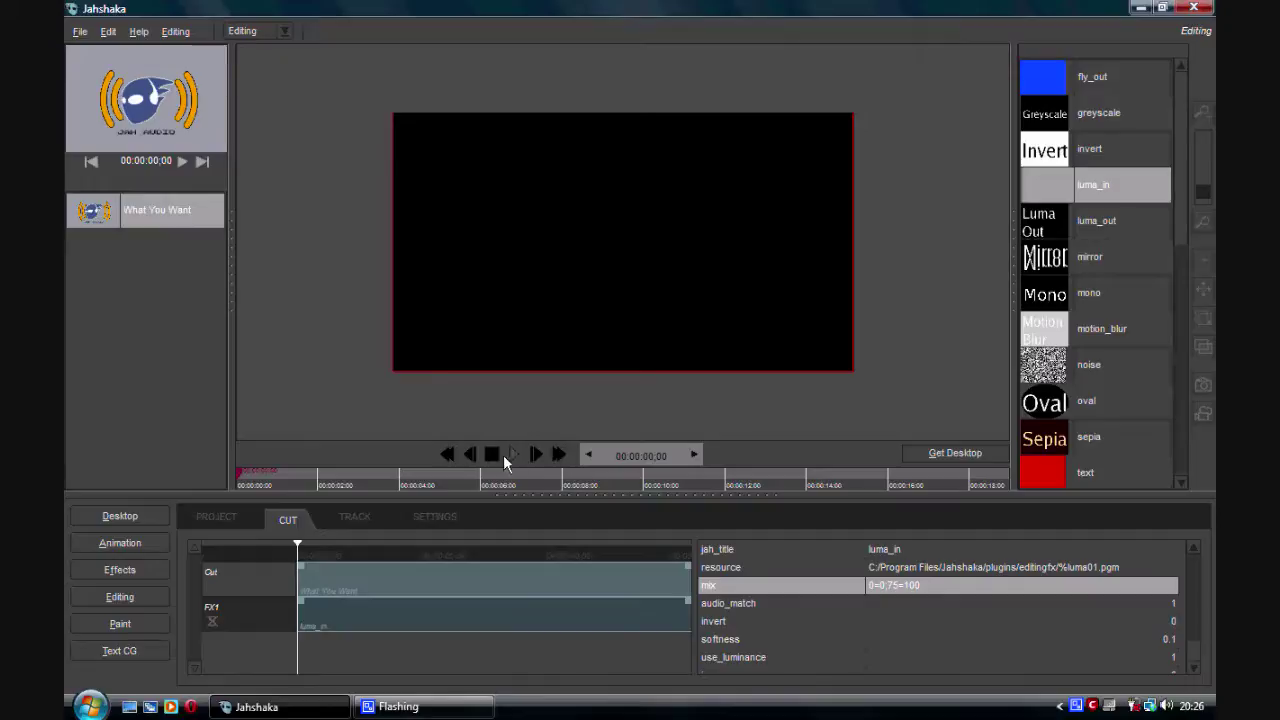
Append ;240=100; to the luma_in mix so it reads 0=0;75=100;240=100;
click(493, 454)
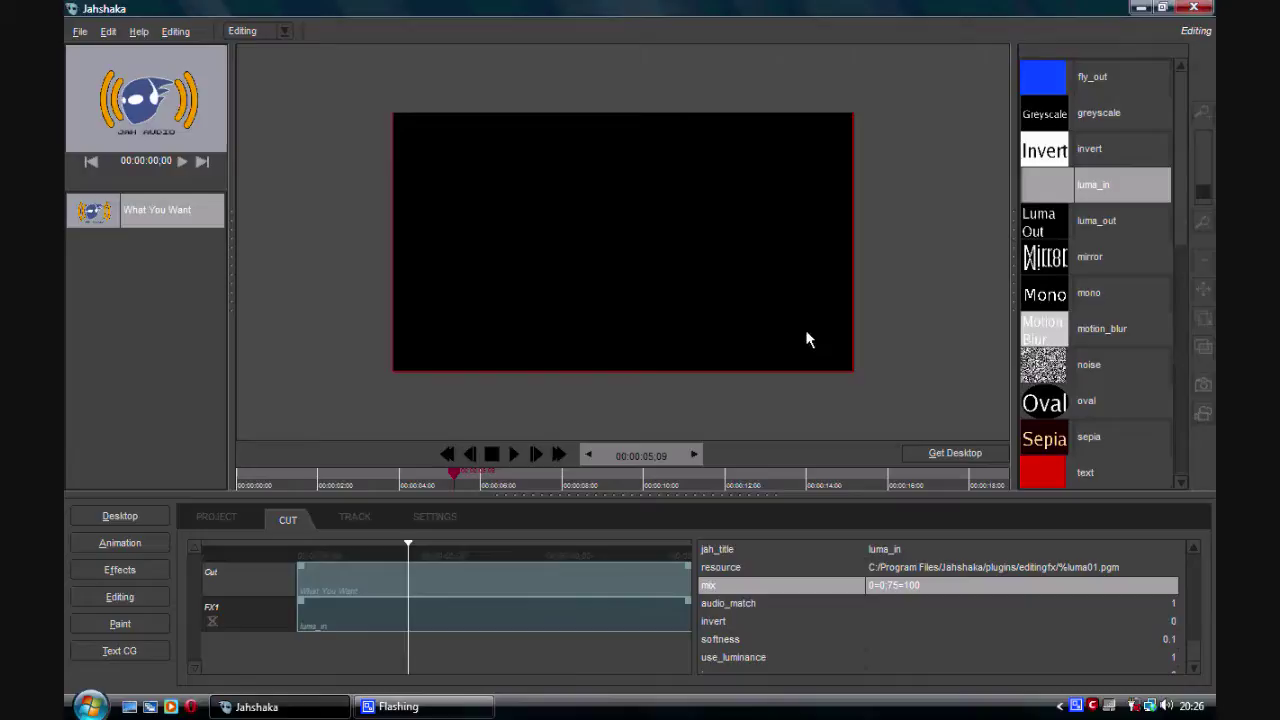
click(1110, 225)
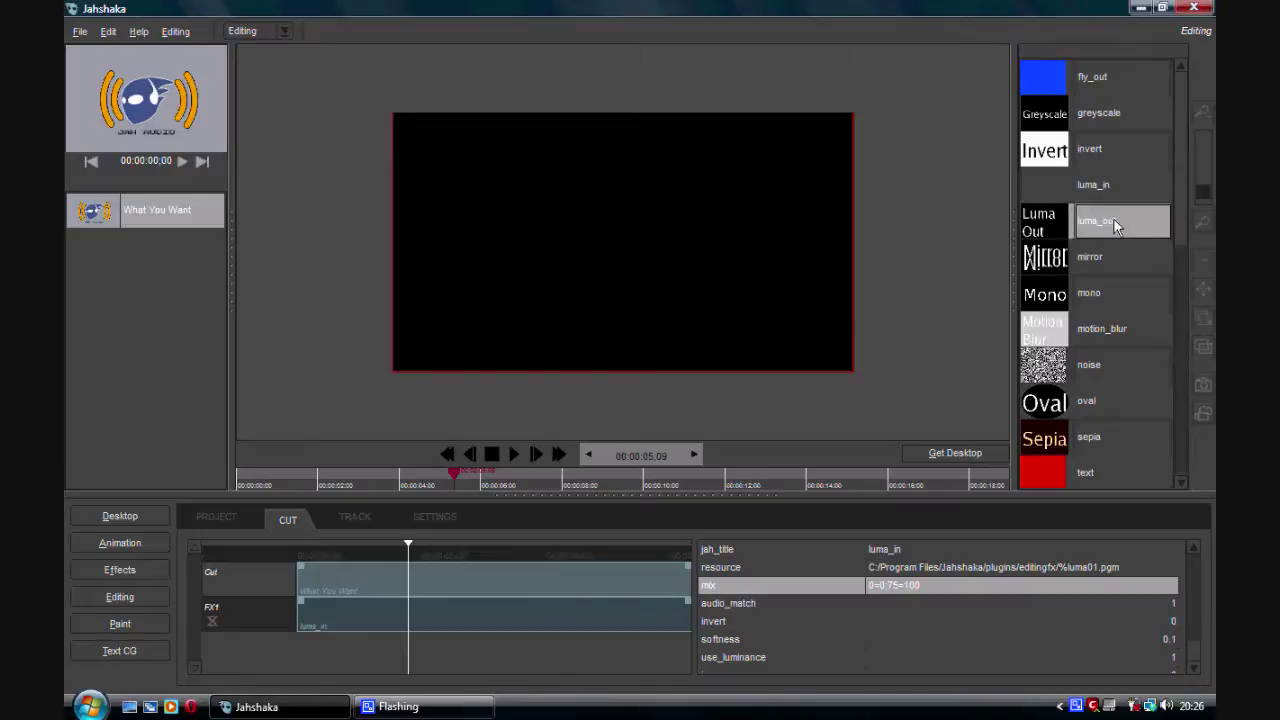
click(940, 584)
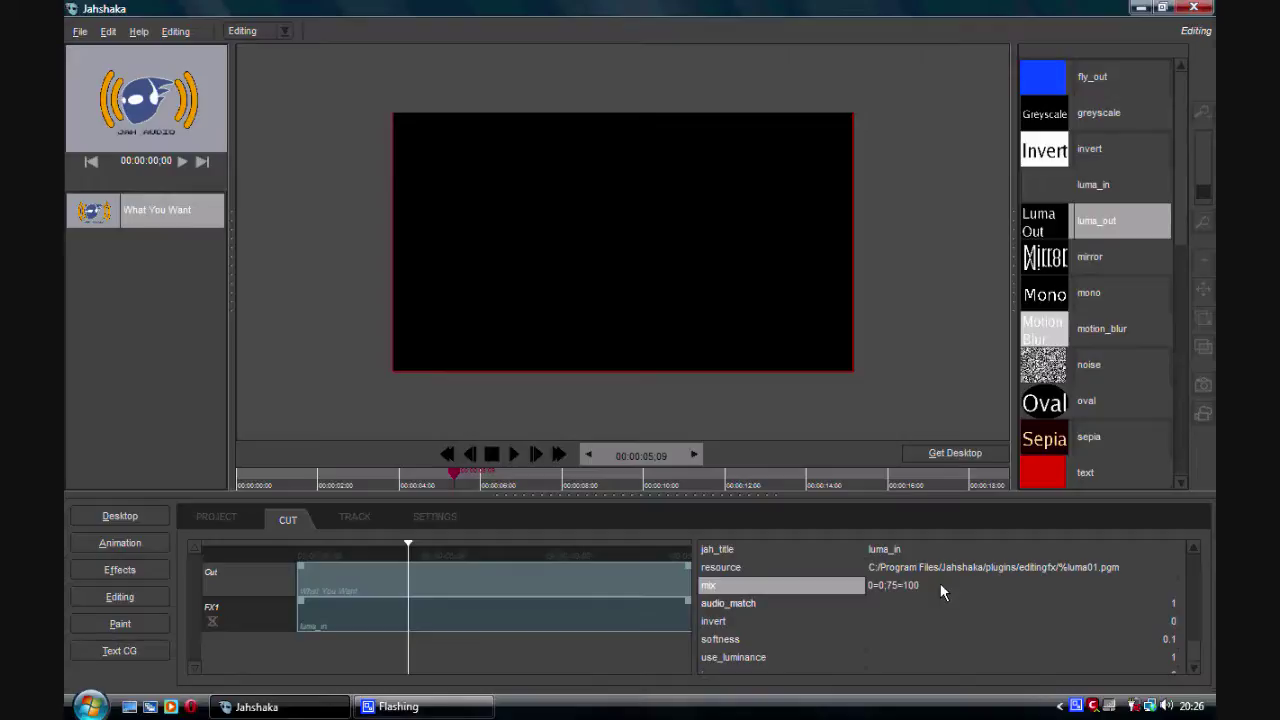
mouse_move(458, 476)
mouse_down()
mouse_move(728, 471)
mouse_move(646, 472)
mouse_up()
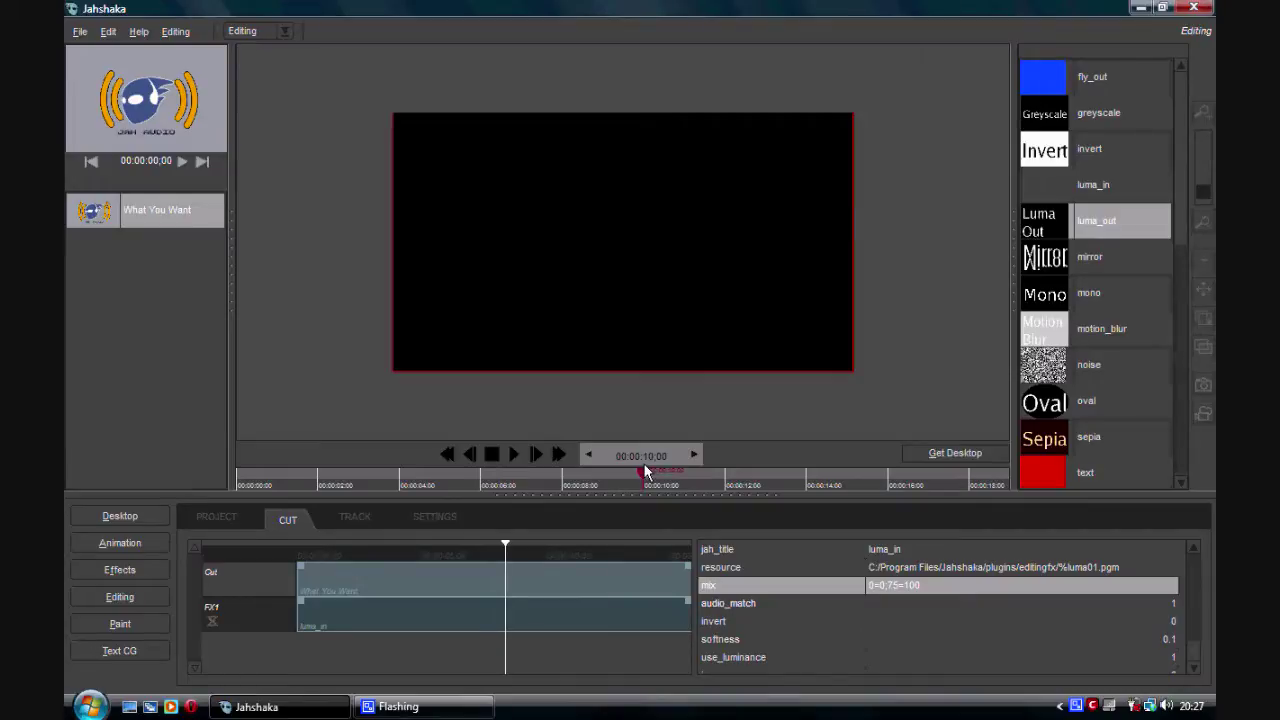
click(934, 587)
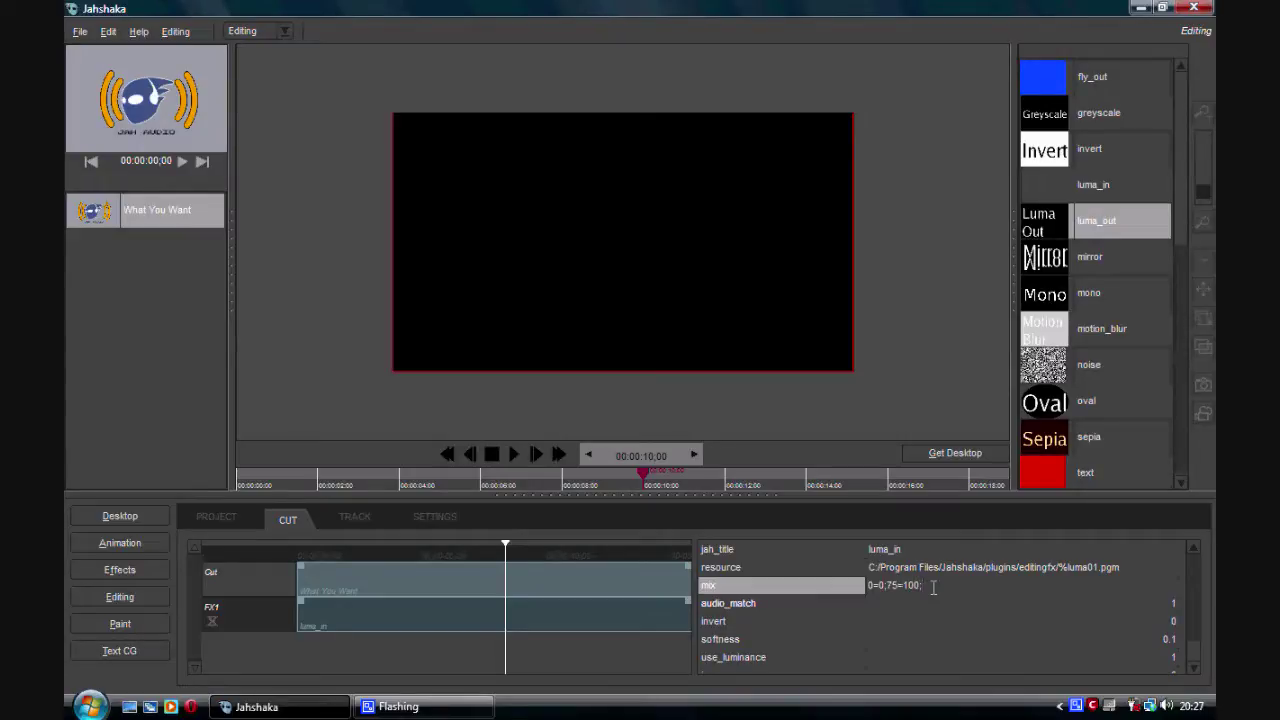
text(;240=100;)
Add 240 and 75 in Calculator to get the next keyframe frame, 315
click(90, 706)
click(130, 337)
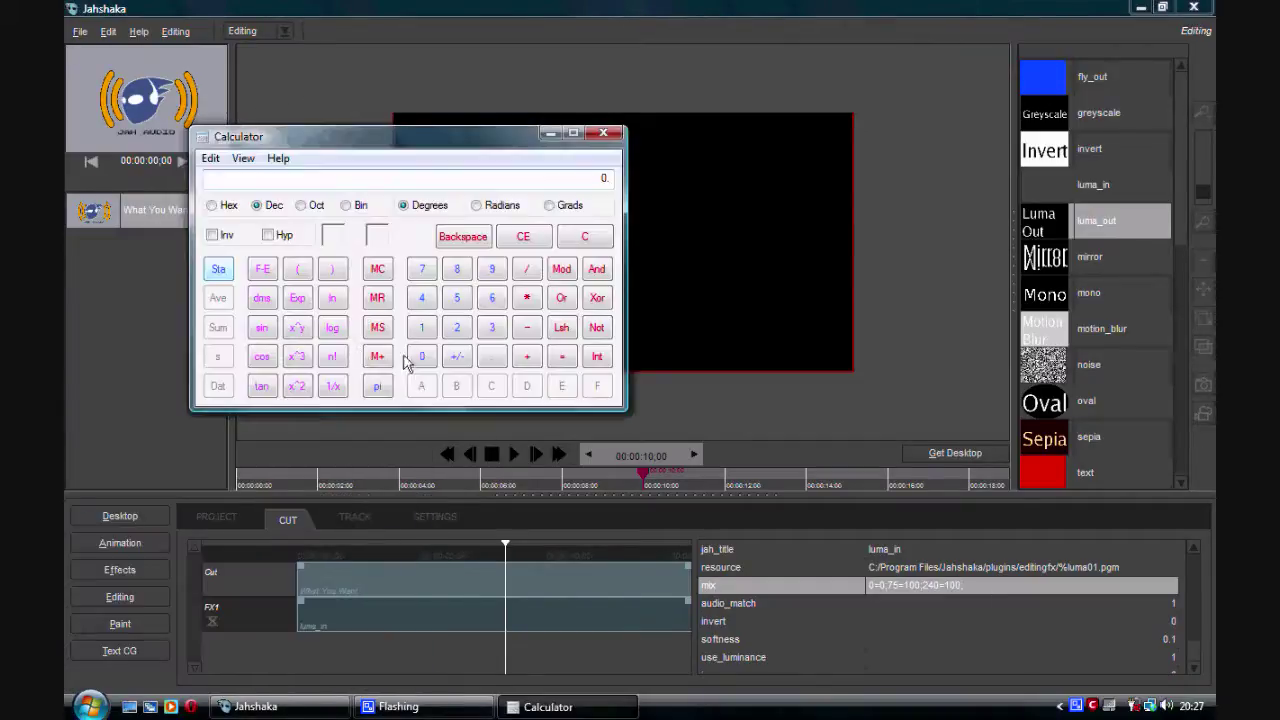
click(457, 327)
click(421, 297)
click(421, 356)
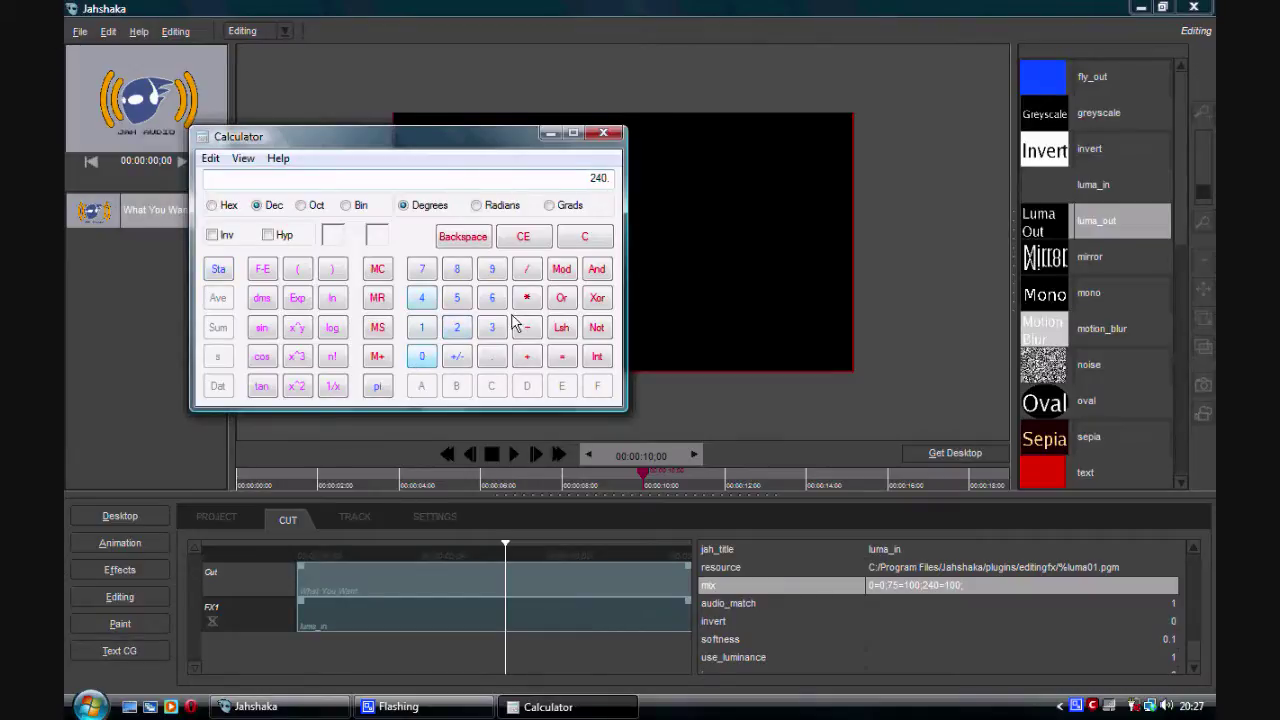
click(527, 356)
click(421, 268)
click(457, 297)
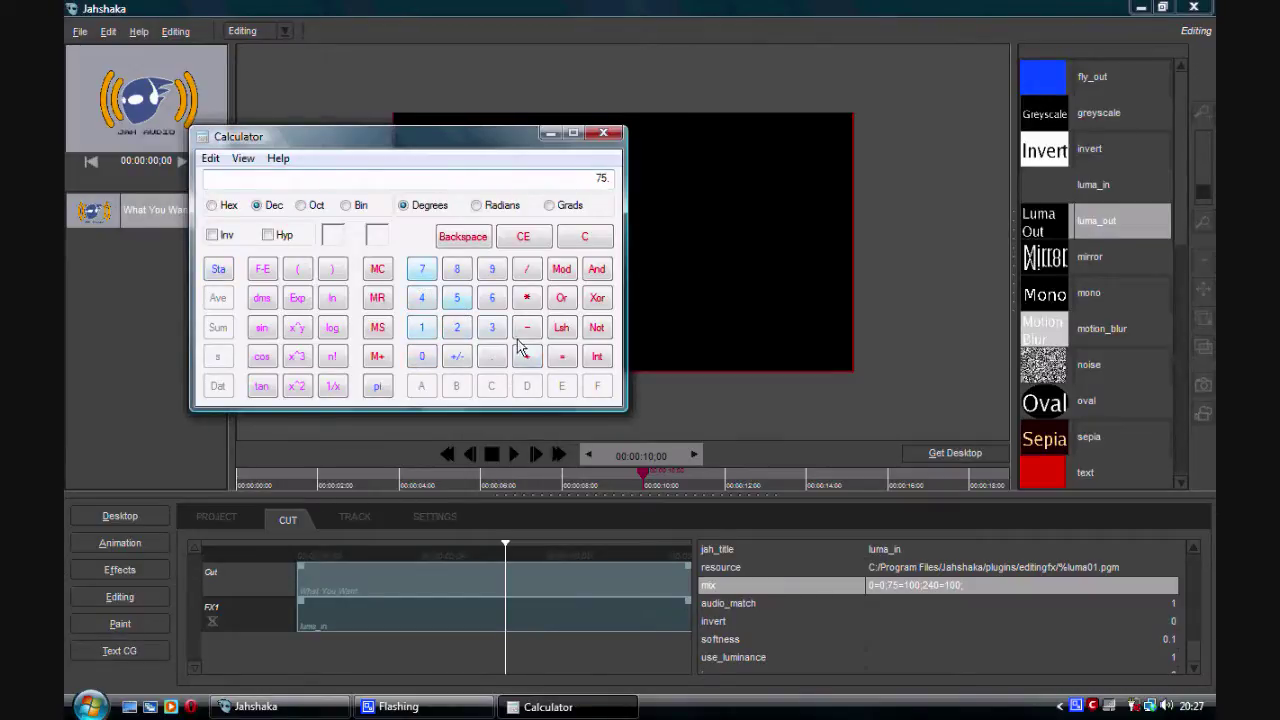
Minimize Calculator and place the caret at the end of Jahshaka's luma_in mix values
click(562, 364)
click(548, 133)
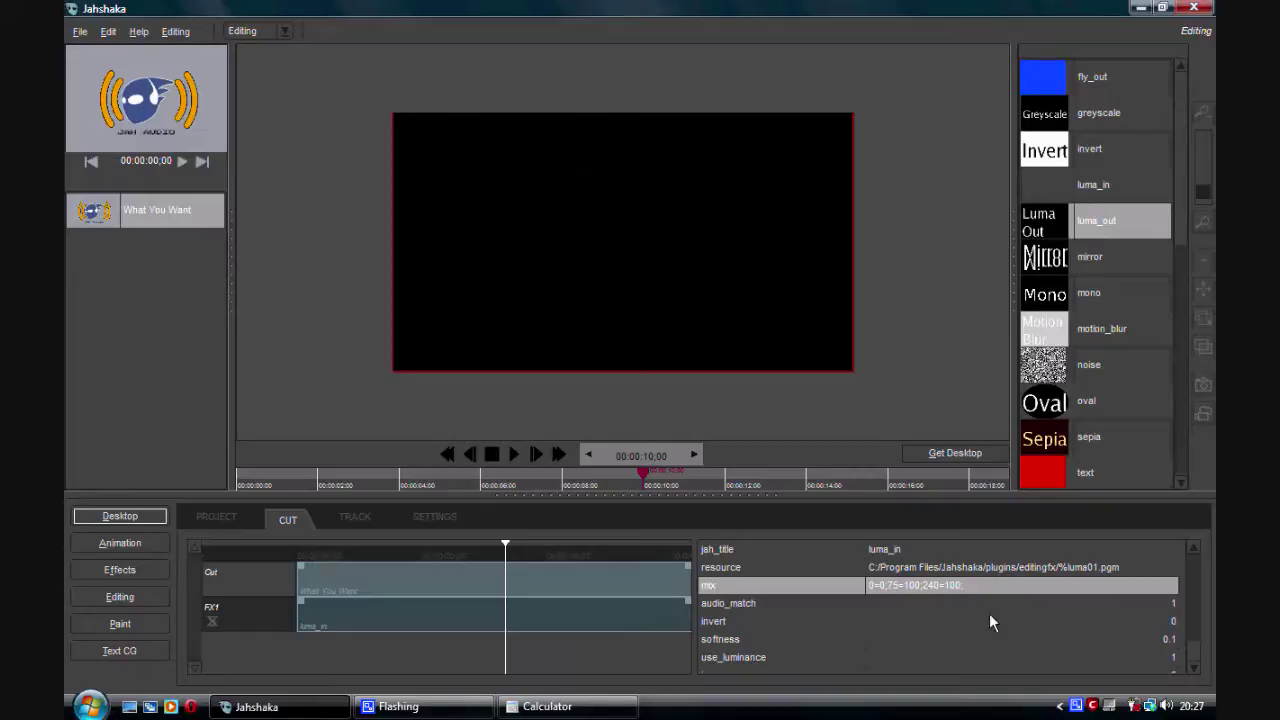
click(972, 582)
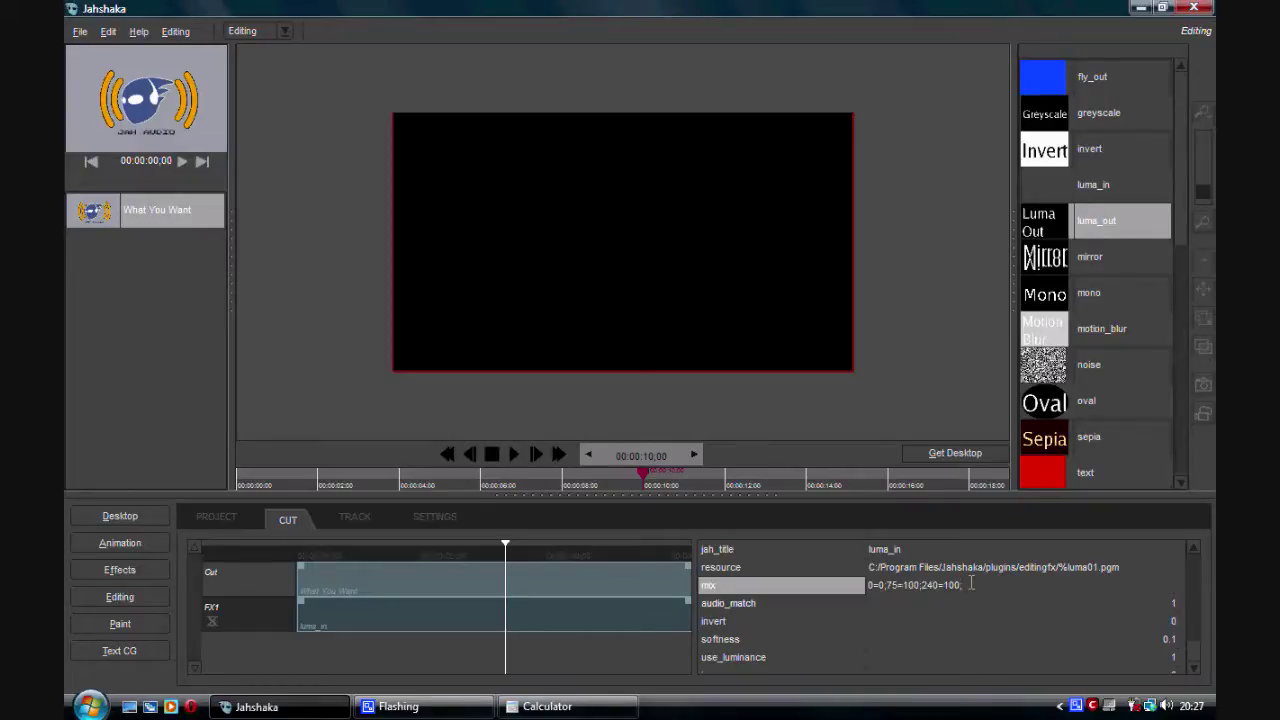
Append the 315=0 fade-out keyframe to the luma_in mix and review the 240=100 entry
text(3)
drag(962, 585, 913, 587)
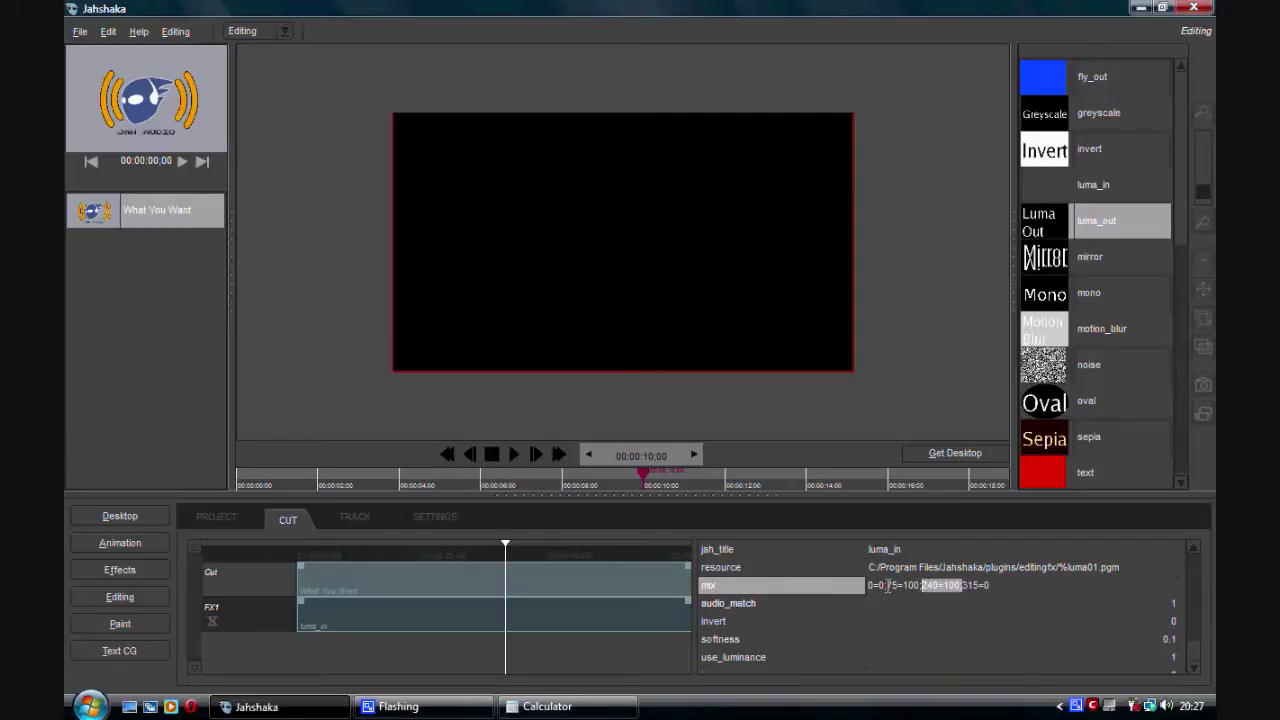
click(889, 585)
drag(921, 585, 958, 582)
click(90, 706)
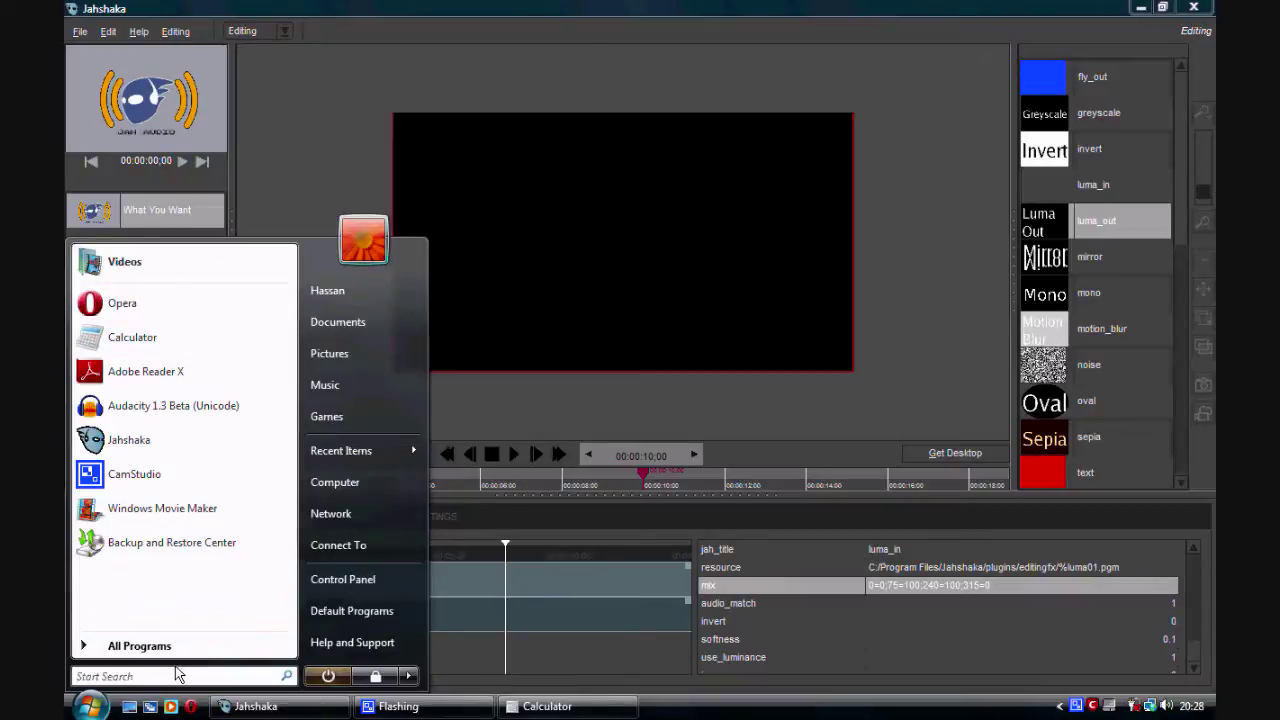
In Paint, brush-sketch the fade curve rising, holding and falling, circling its two corners
text(paint)
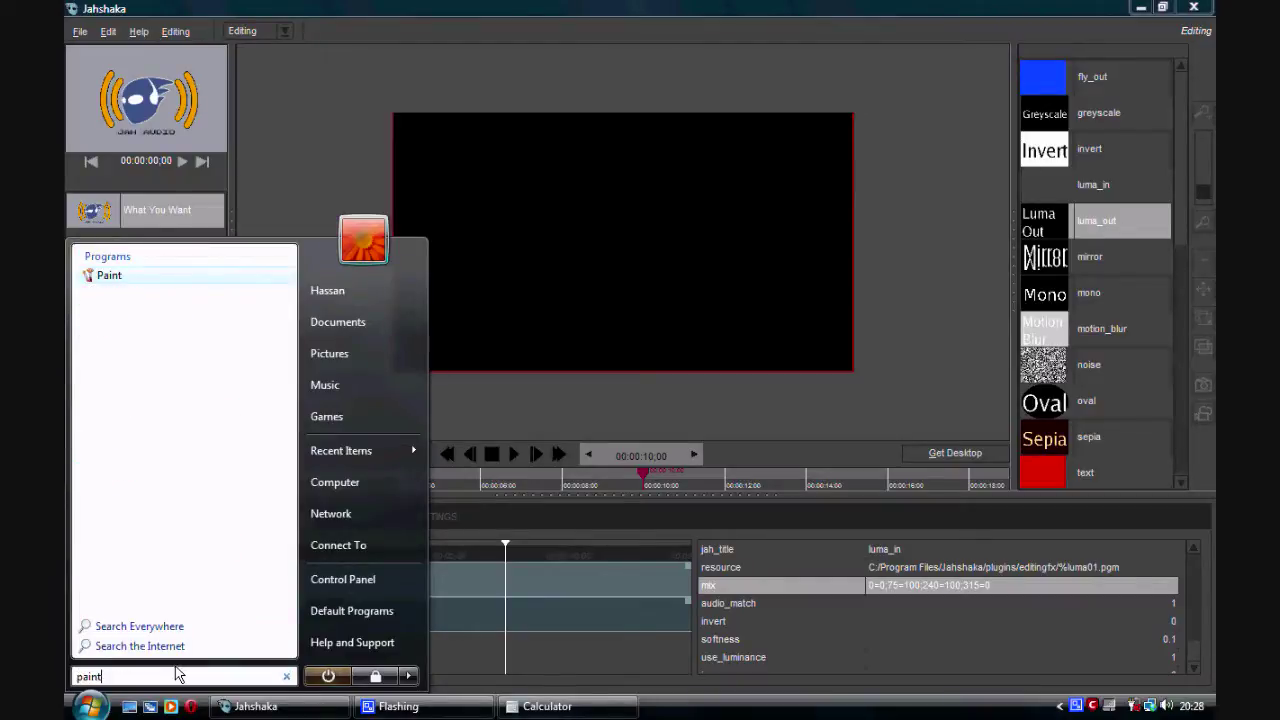
click(109, 281)
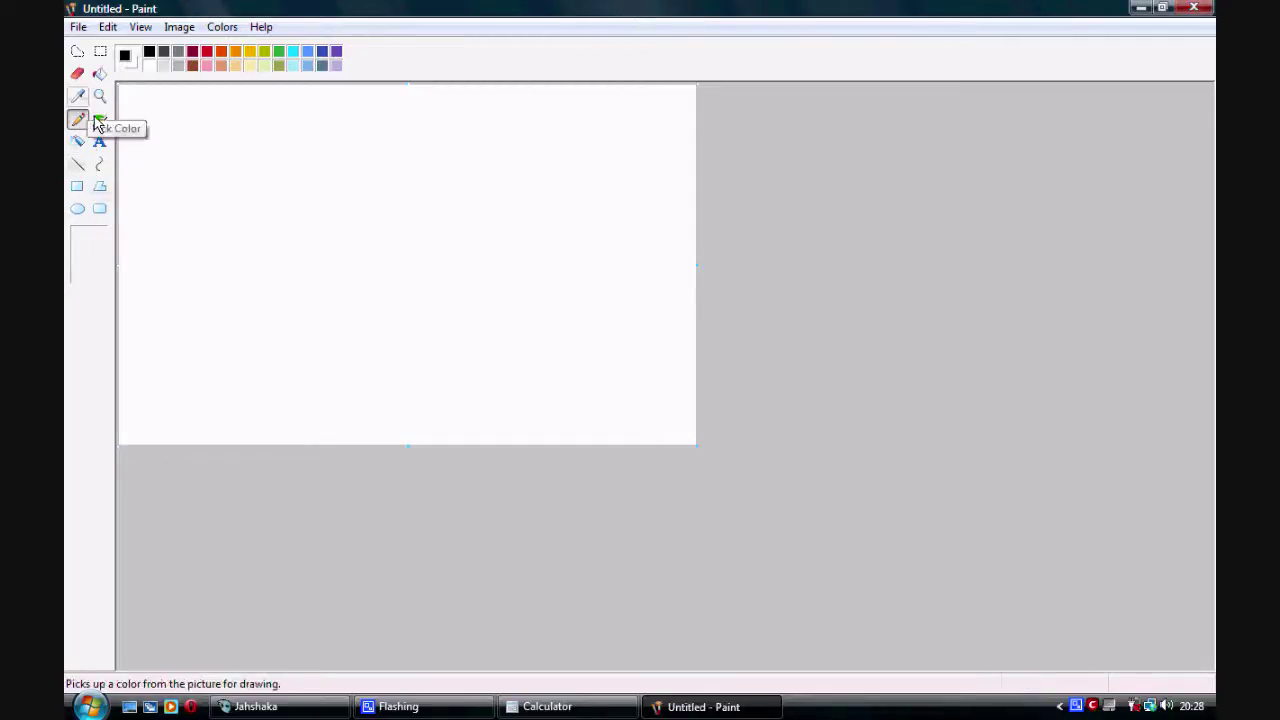
click(100, 120)
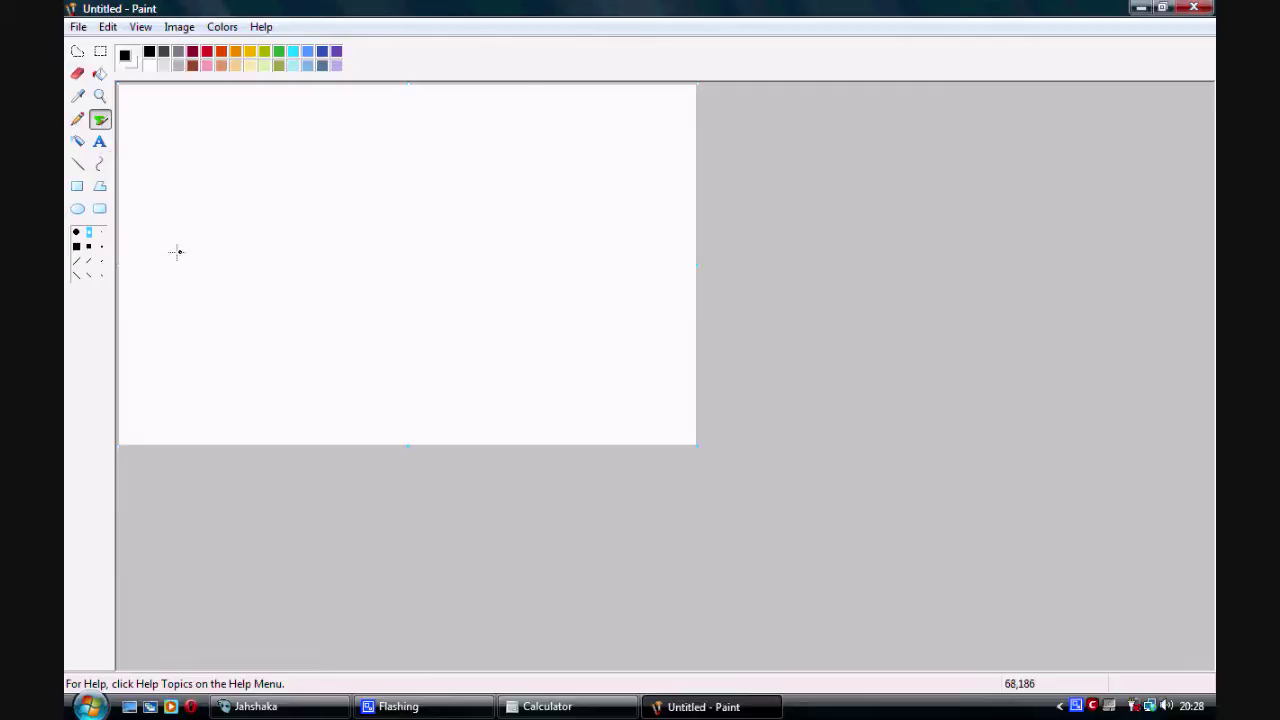
mouse_move(159, 312)
mouse_down()
mouse_move(258, 222)
mouse_move(430, 218)
mouse_move(461, 222)
mouse_move(598, 336)
mouse_up()
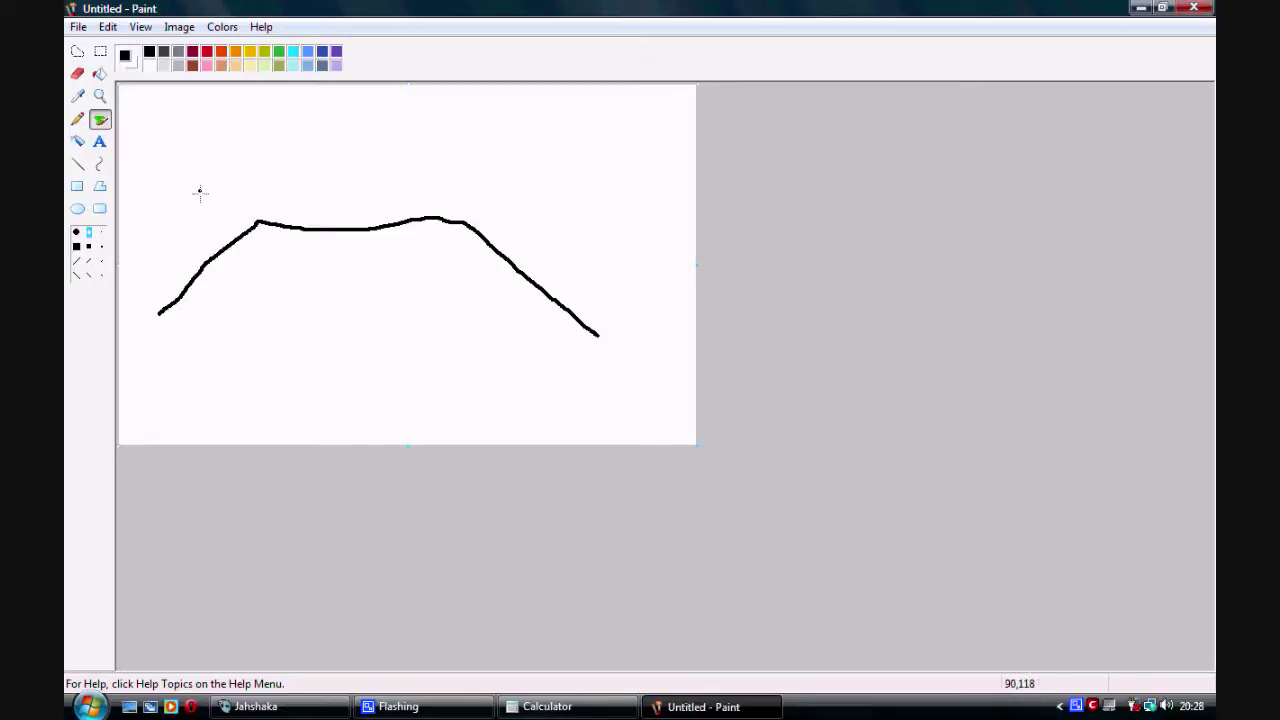
mouse_move(244, 210)
mouse_down()
mouse_move(268, 245)
mouse_move(245, 212)
mouse_up()
mouse_move(450, 199)
mouse_down()
mouse_move(448, 218)
mouse_move(452, 197)
mouse_up()
click(340, 707)
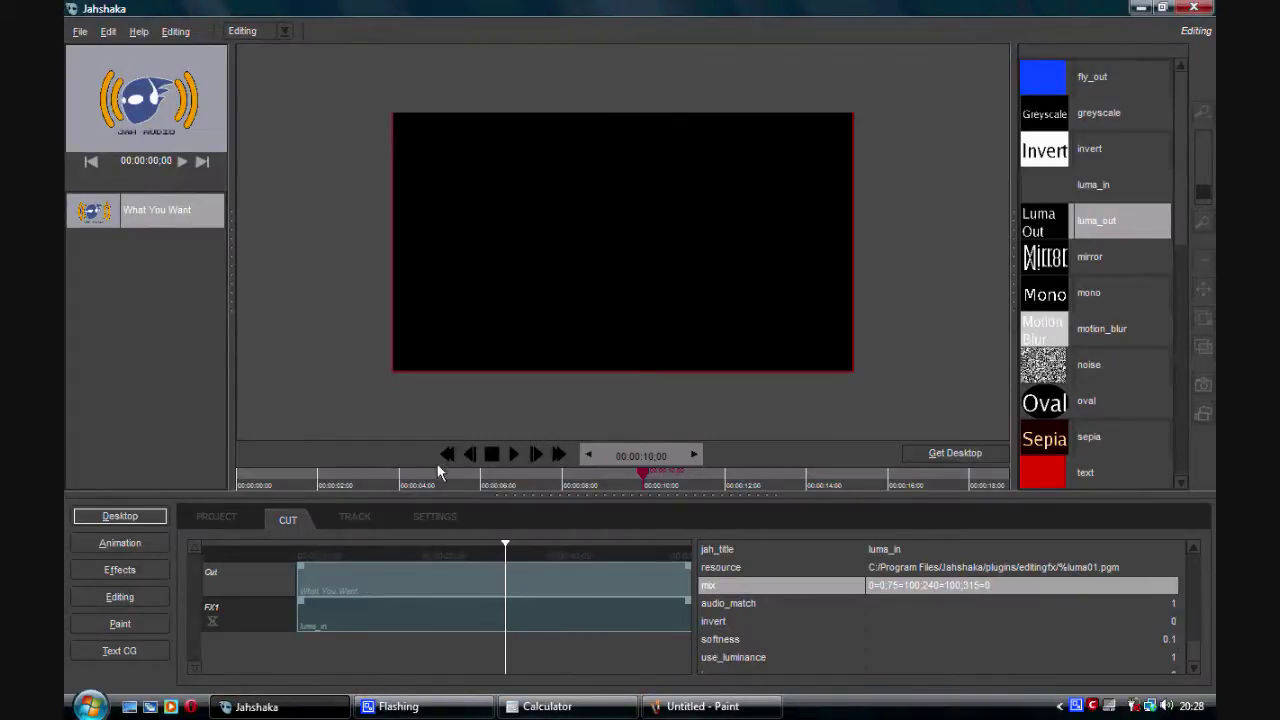
Rewind the timeline and play the clip from the start
click(447, 454)
click(497, 457)
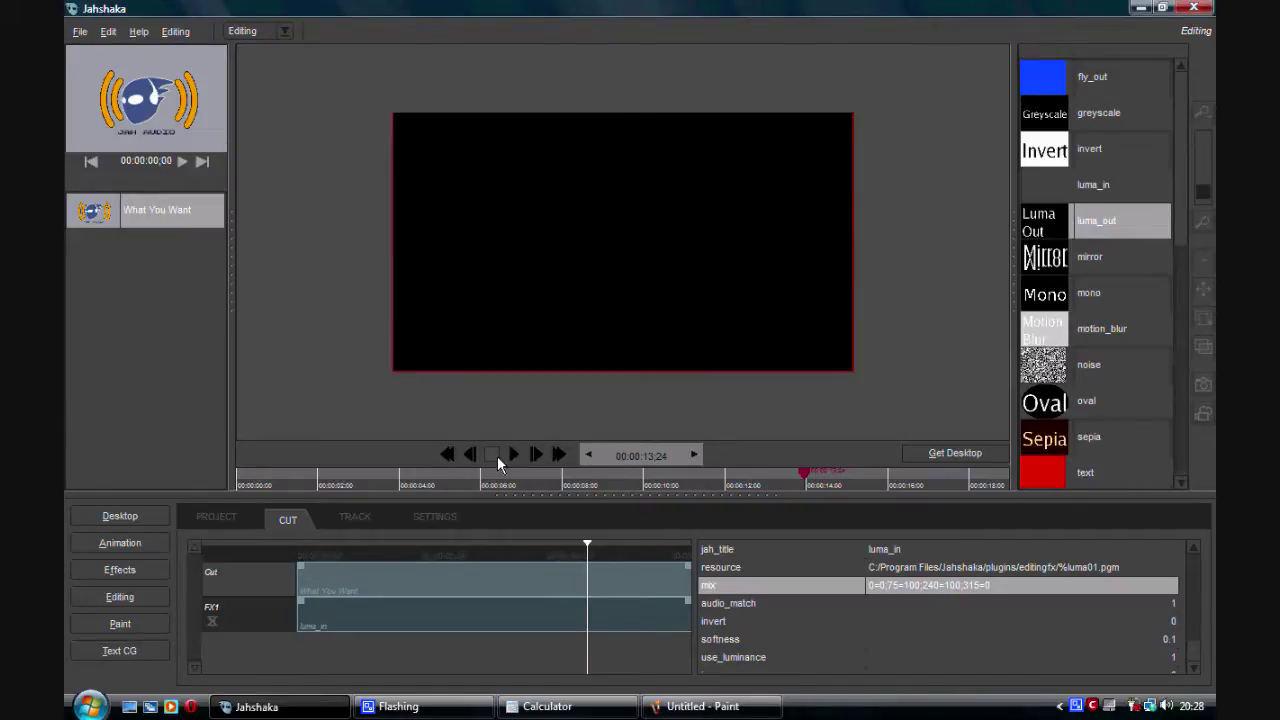
click(996, 584)
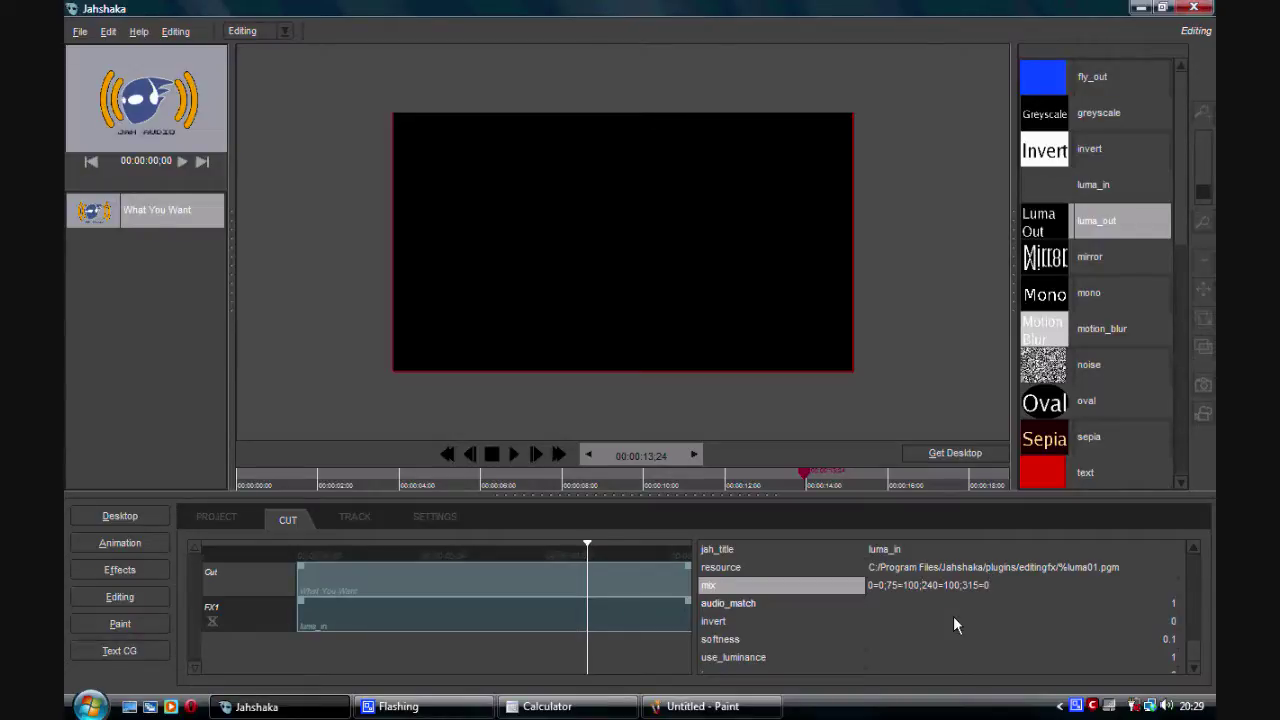
Insert 125=100 and 170=50 keyframes before 240=100 in the luma_in mix, fixing typos
text(150=100;1240=100;31)
key(BackSpace)
text(2)
key(BackSpace)
click(934, 587)
key(BackSpace)
text(2)
key(Delete)
text(5)
text(1)
text(70=50;)
Start a new blank Paint picture, discarding the old sketch without saving
click(700, 706)
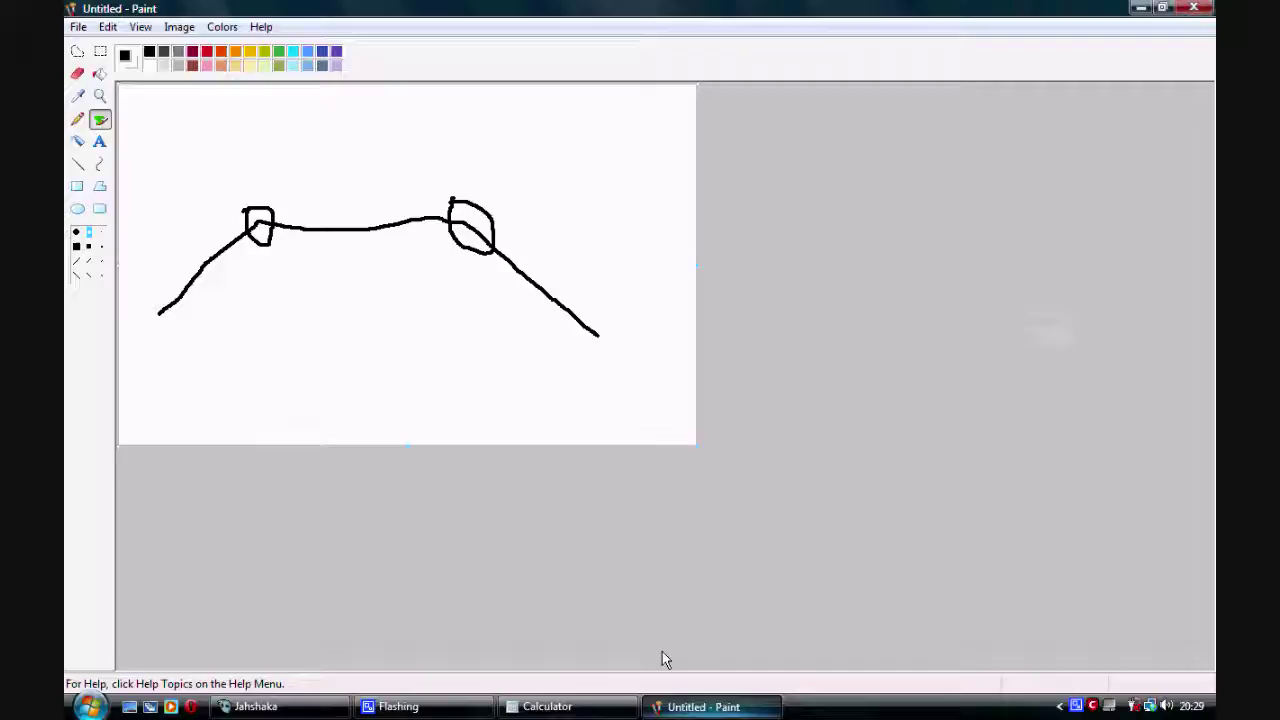
click(78, 26)
click(99, 56)
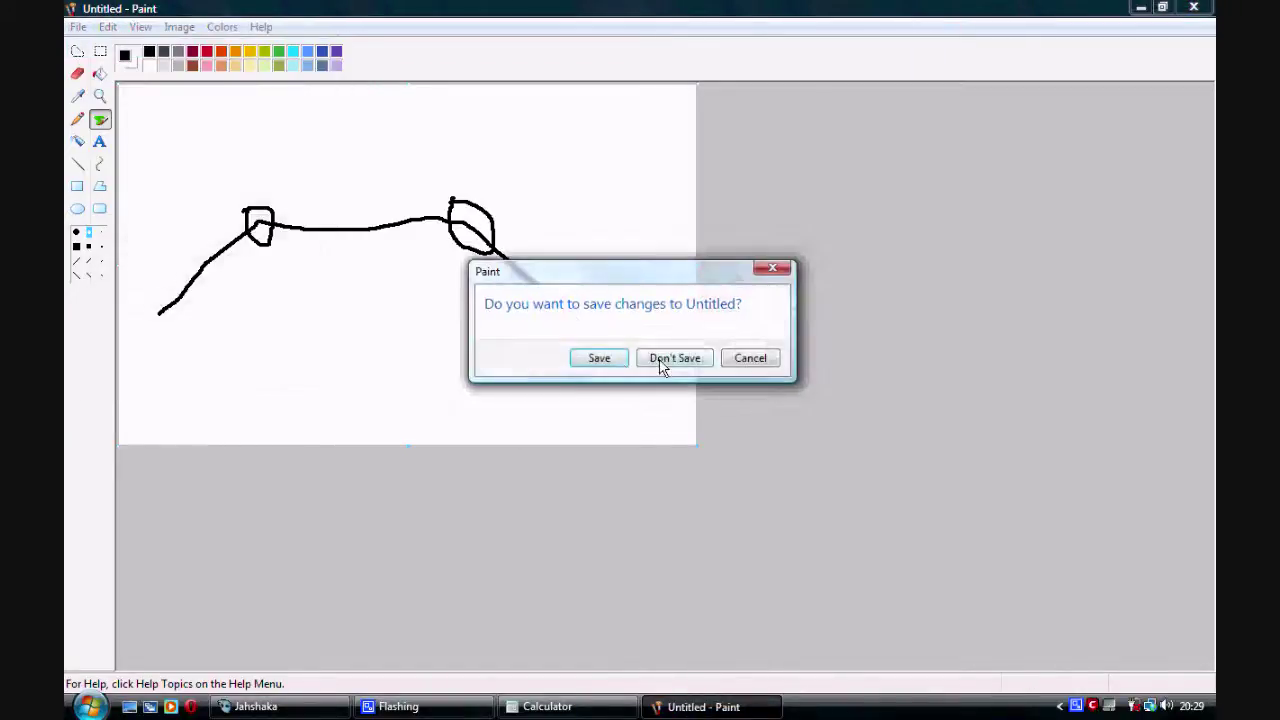
click(662, 361)
Draw a new curve with a dip between two peaks, circle the dip, then rewind Jahshaka
mouse_move(149, 349)
mouse_down()
mouse_move(220, 220)
mouse_move(285, 212)
mouse_move(314, 260)
mouse_move(348, 258)
mouse_move(388, 216)
mouse_move(476, 217)
mouse_move(583, 367)
mouse_up()
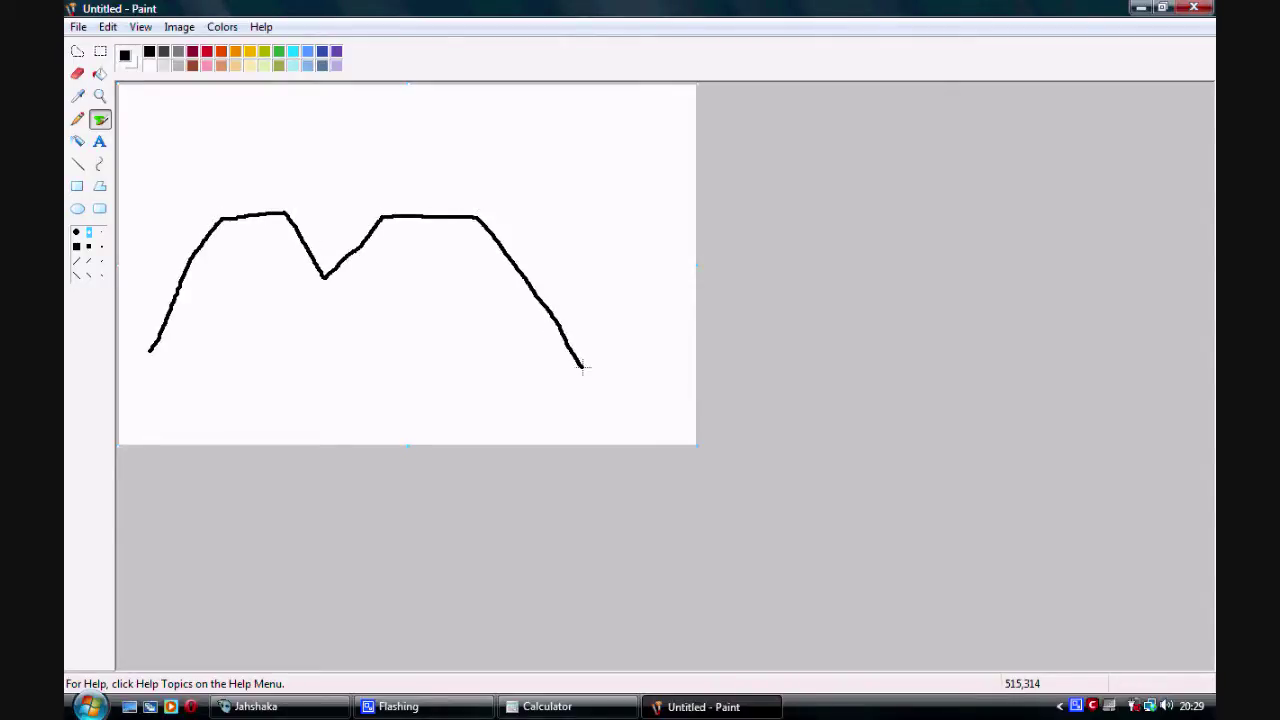
click(313, 177)
mouse_move(328, 174)
mouse_down()
mouse_move(291, 194)
mouse_move(320, 192)
mouse_move(308, 190)
mouse_up()
mouse_move(311, 138)
mouse_down()
mouse_move(375, 250)
mouse_move(292, 168)
mouse_move(308, 158)
mouse_up()
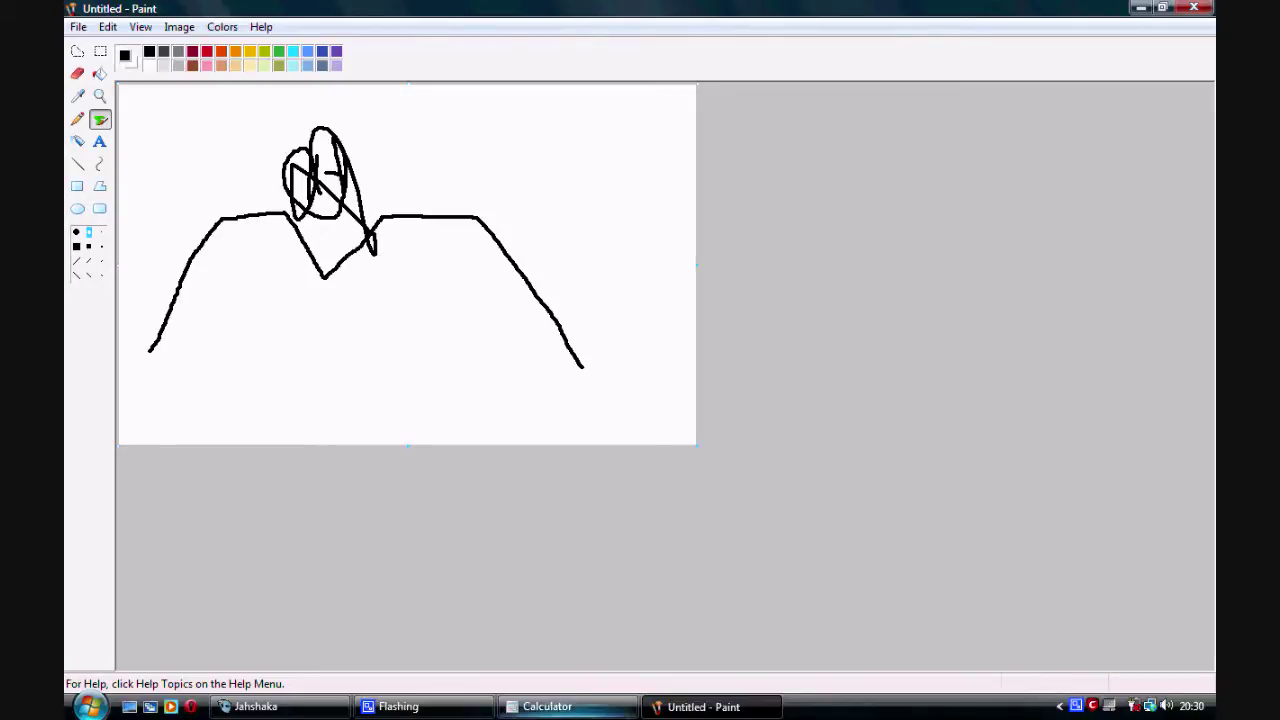
click(255, 706)
click(512, 455)
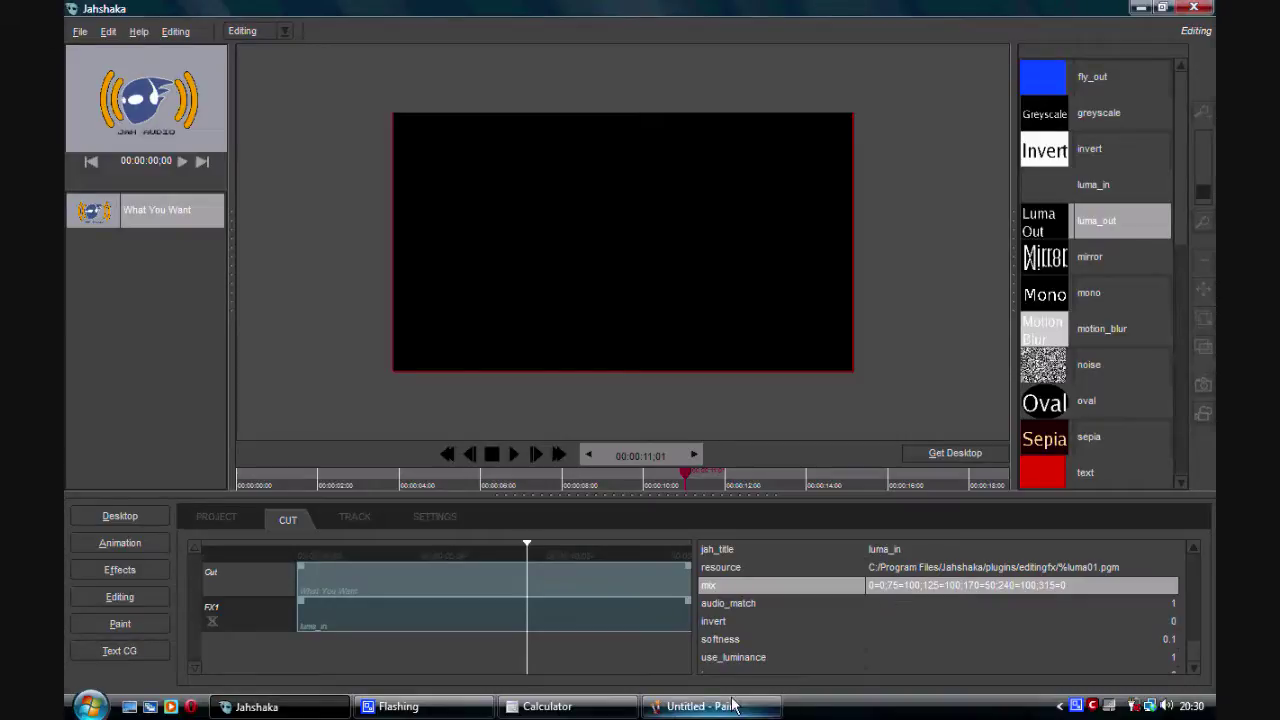
Select the What You Want audio clip and show its meta.volume property
mouse_move(430, 713)
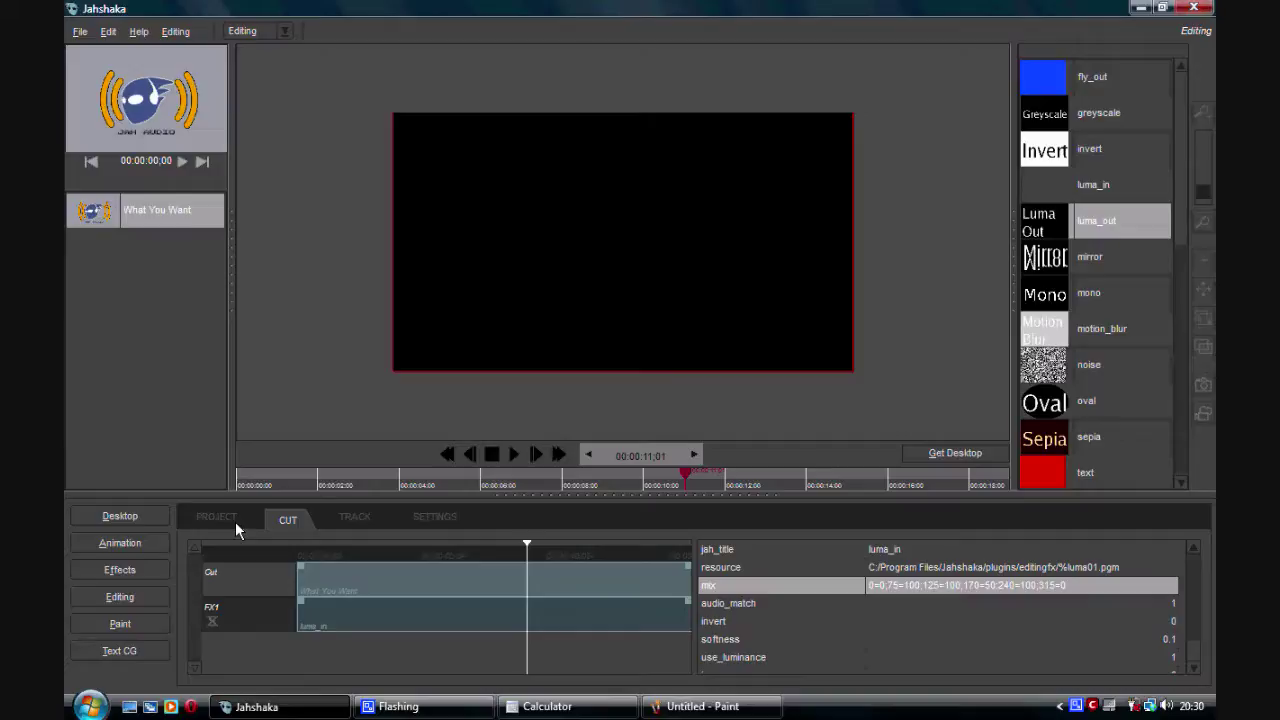
click(446, 587)
click(867, 603)
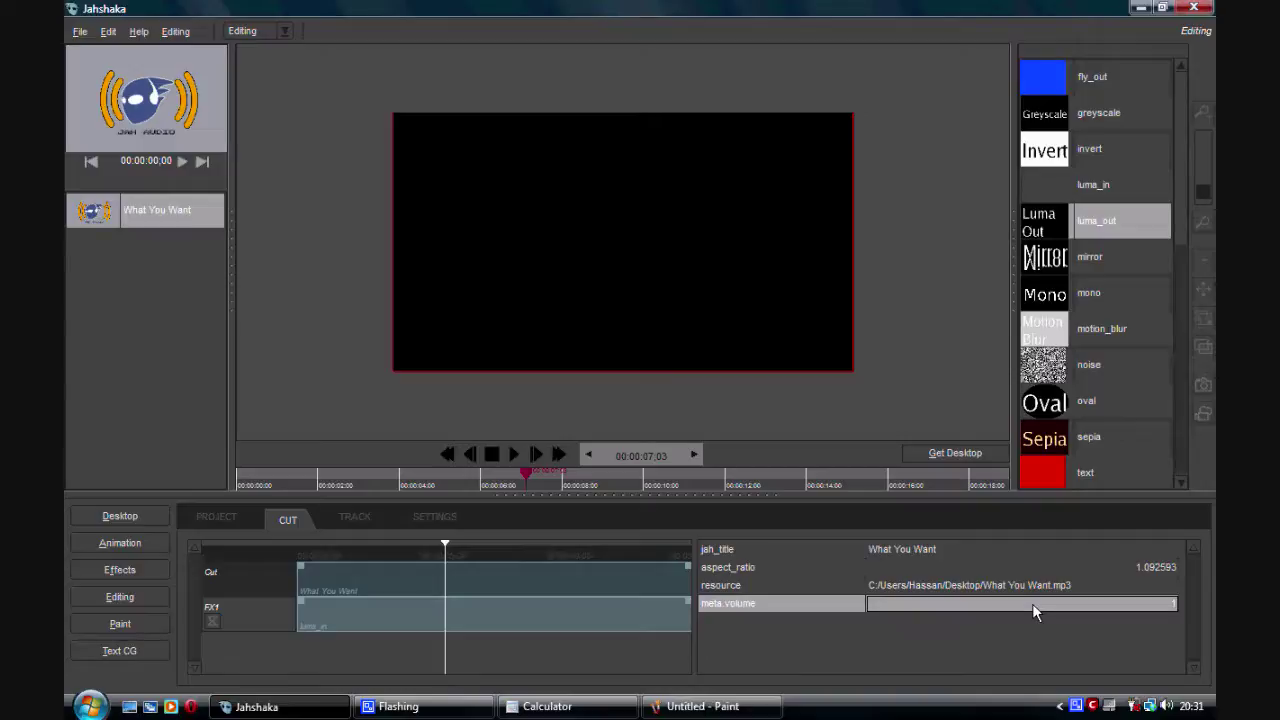
Delete the FX1 track holding the luma_in effect
click(360, 520)
click(280, 520)
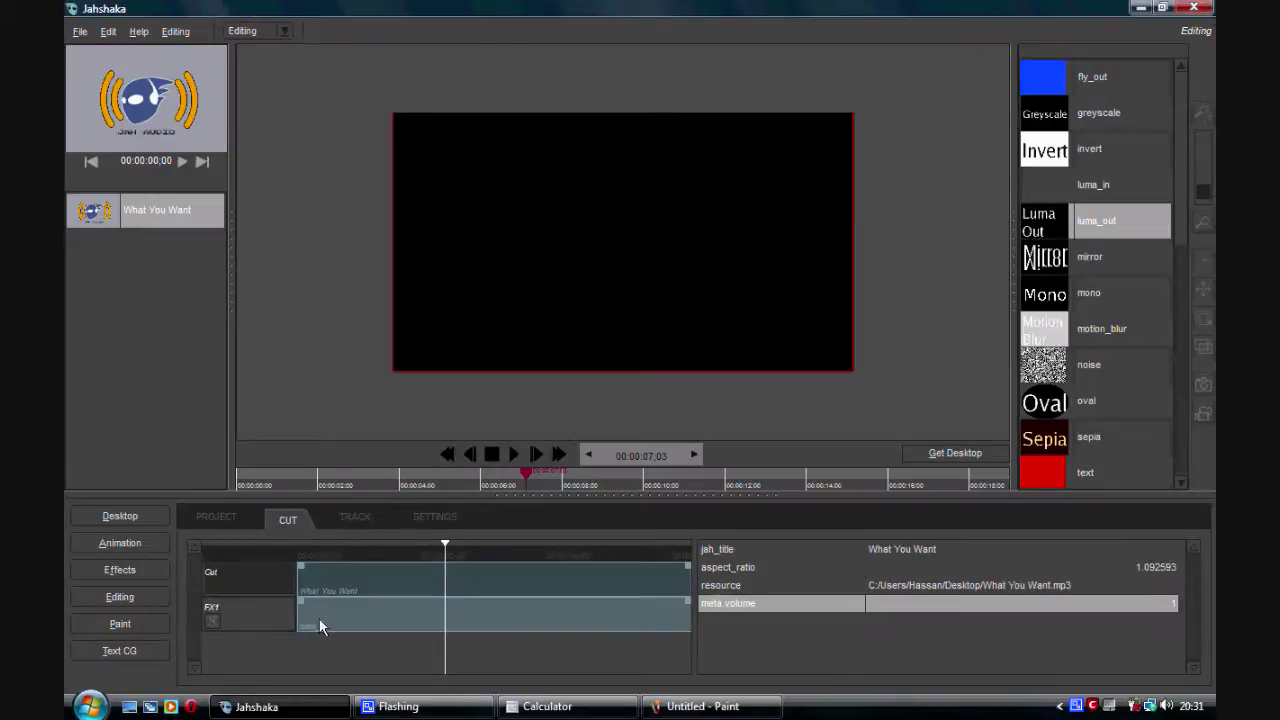
click(319, 619)
key(Delete)
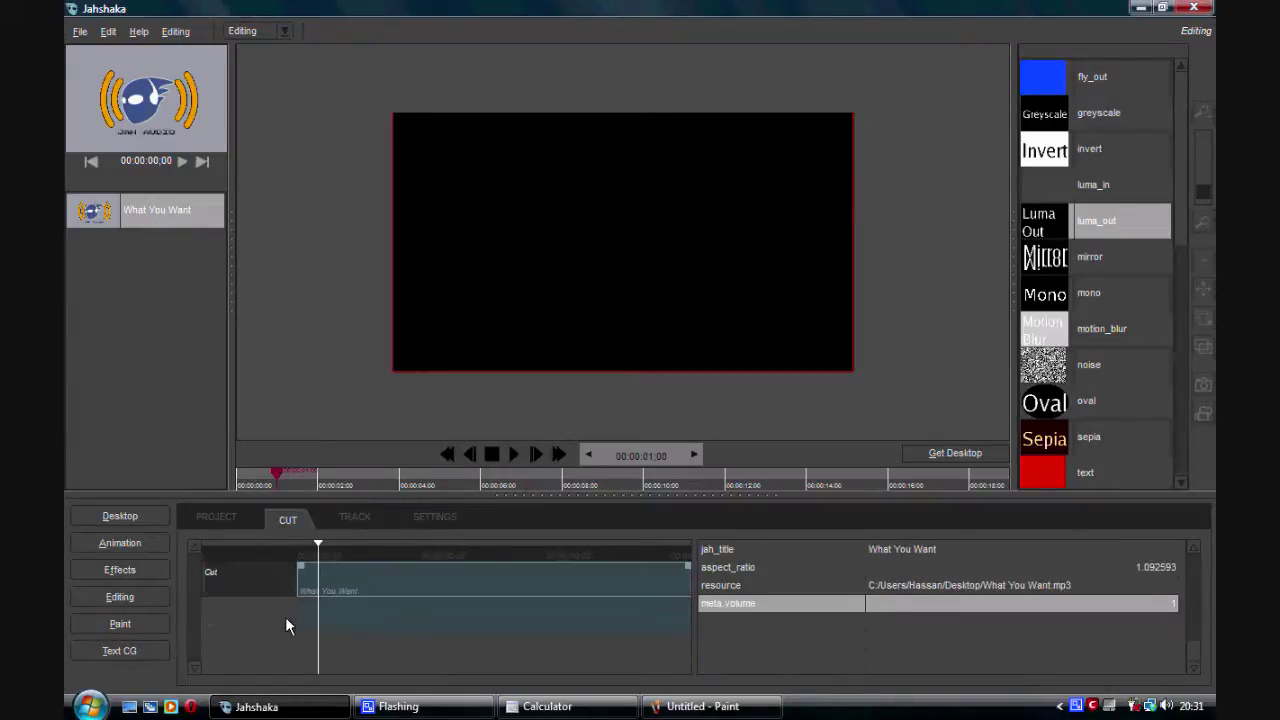
Open the clip's meta.volume value for editing and select its current value 1
double_click(959, 610)
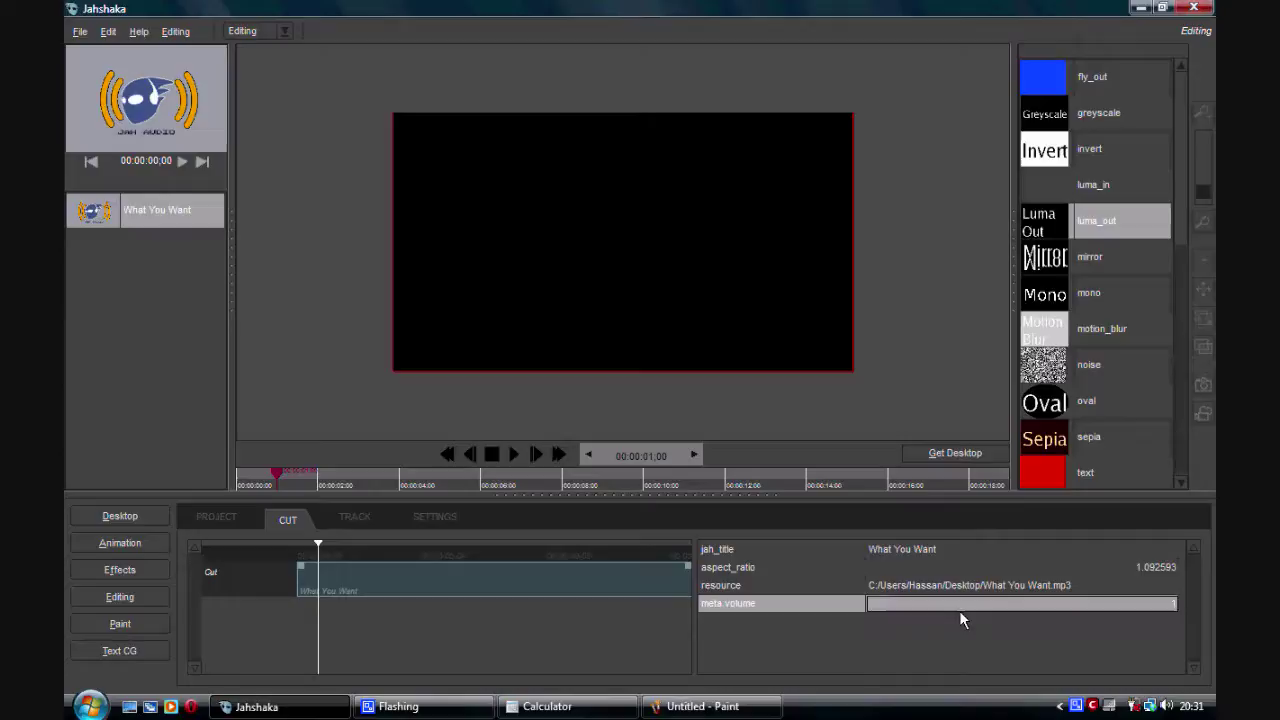
drag(959, 610, 825, 607)
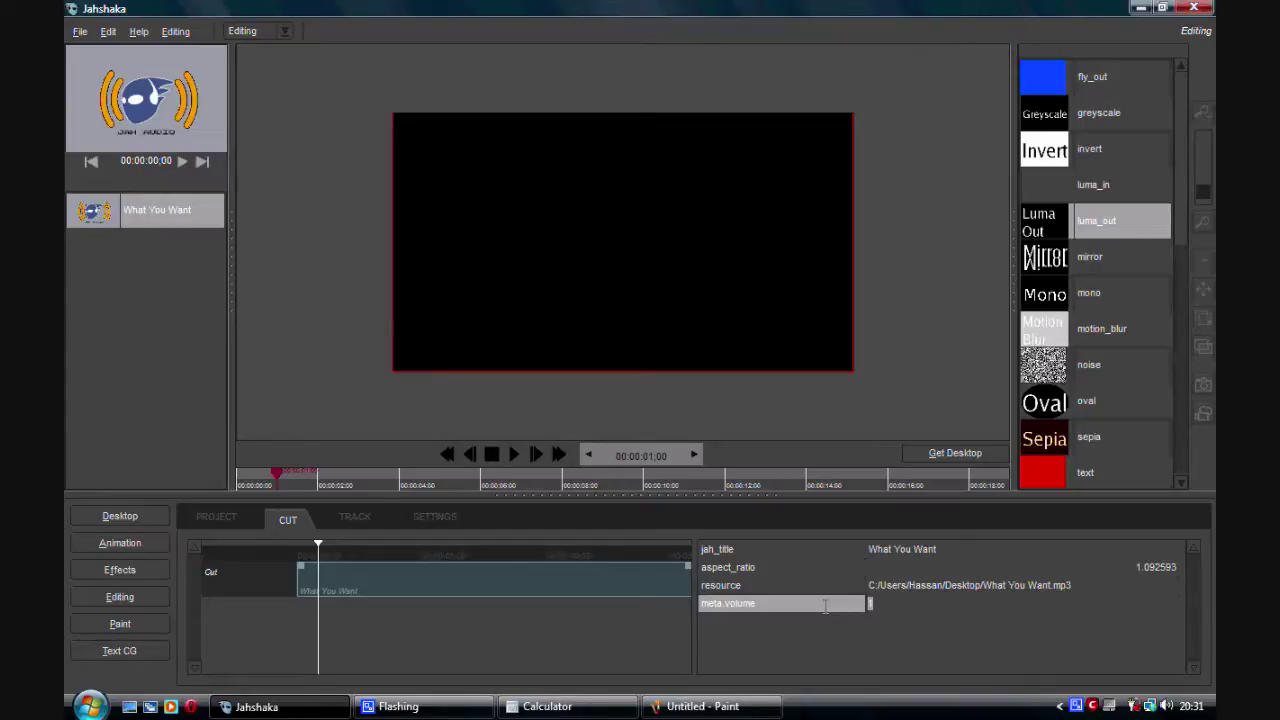
click(440, 712)
right_click(1077, 706)
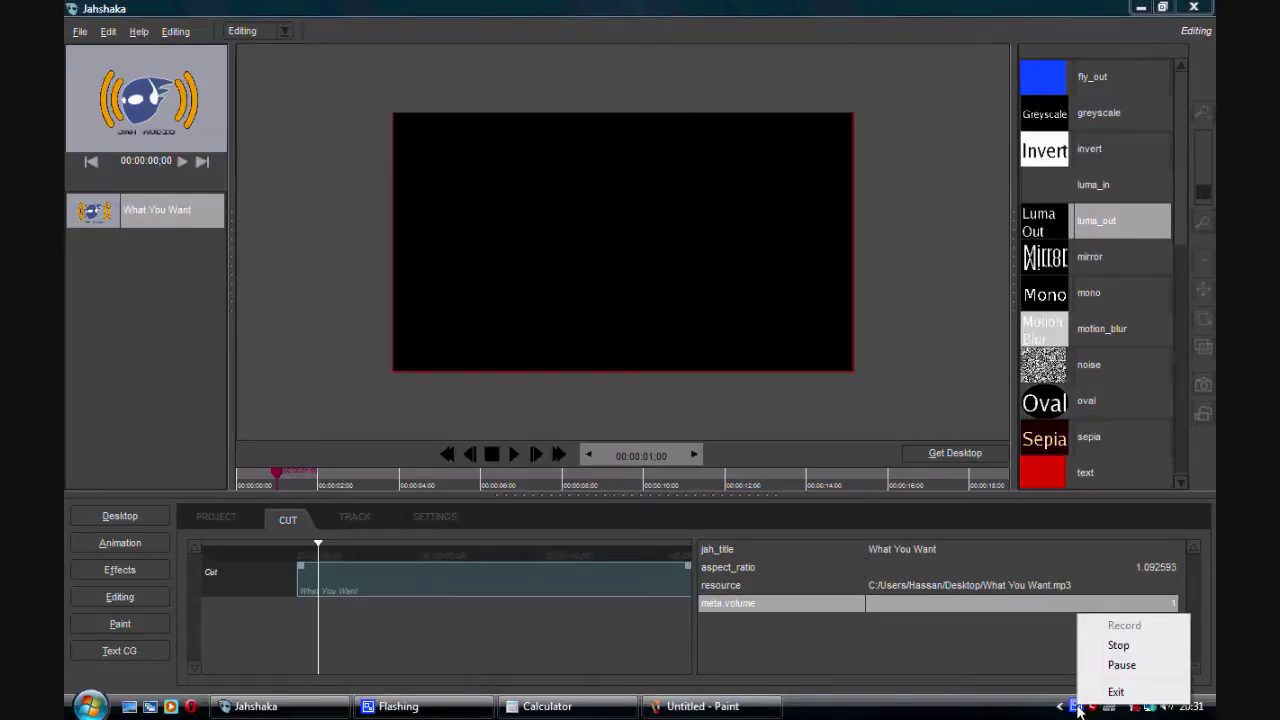